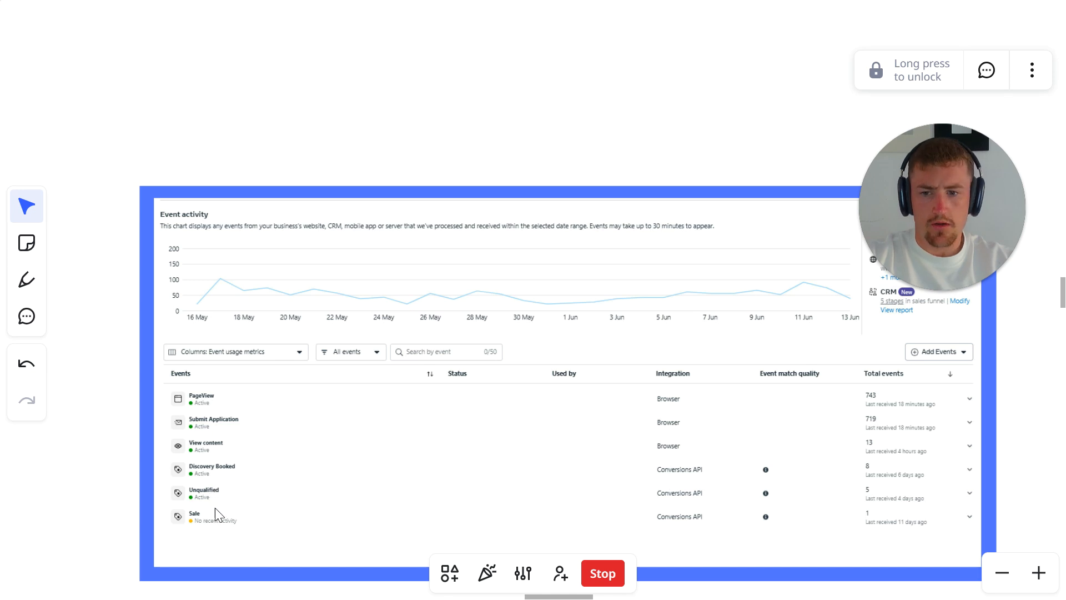
- Examine the board's event activity, published workflows and lead pipeline screenshots in sequence
{"action": "scroll", "coordinate": [216, 510], "scroll_direction": "right", "scroll_amount": 20}
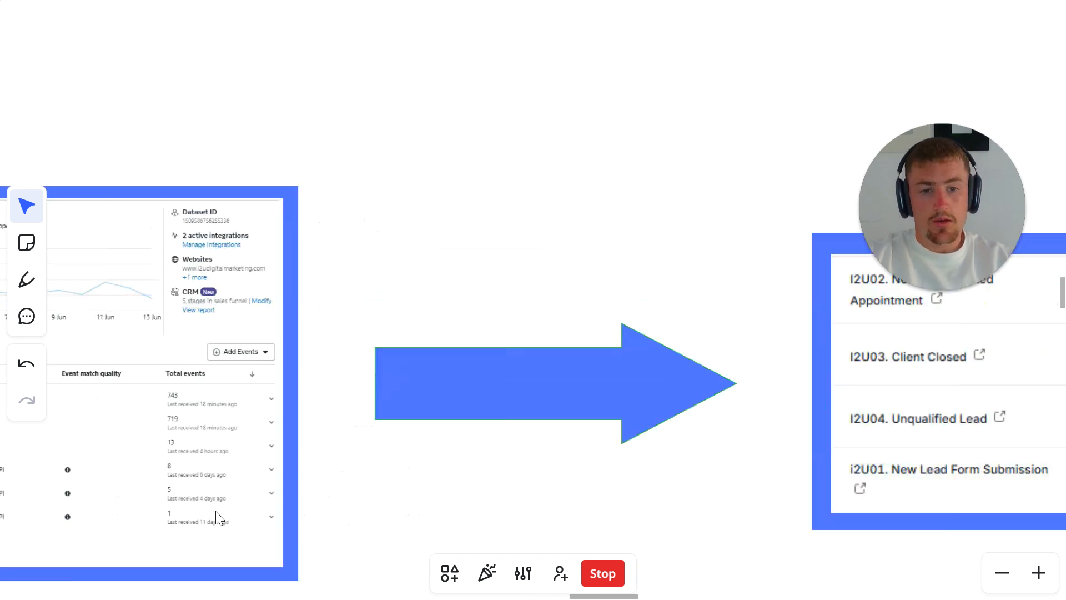
{"action": "scroll", "coordinate": [215, 511], "scroll_direction": "down", "scroll_amount": 4}
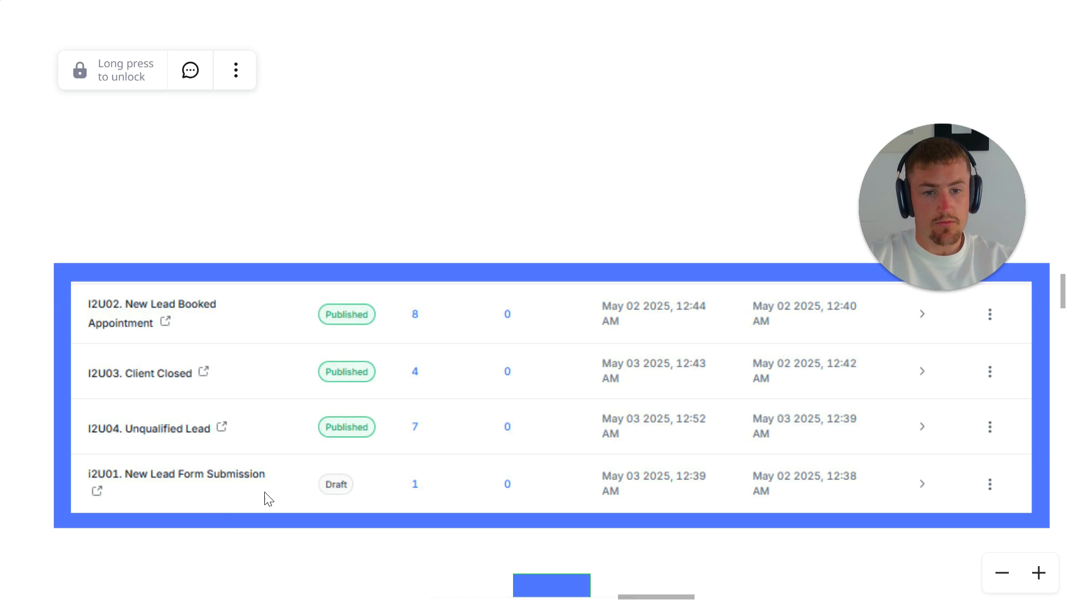
{"action": "scroll", "coordinate": [280, 465], "scroll_direction": "down", "scroll_amount": 1}
{"action": "left_click", "coordinate": [285, 457]}
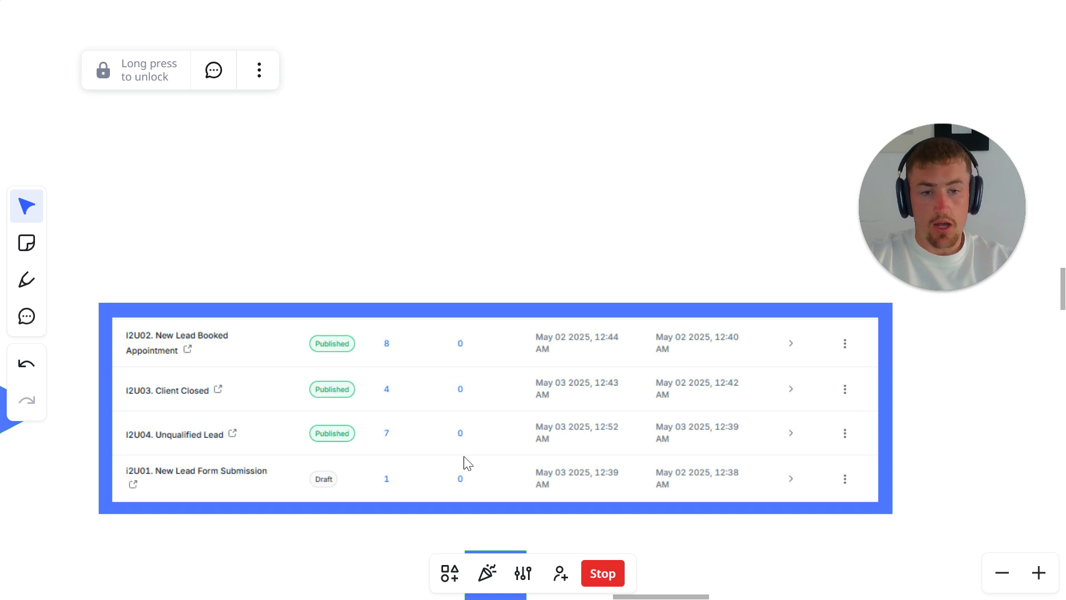
{"action": "scroll", "coordinate": [463, 389], "scroll_direction": "down", "scroll_amount": 10}
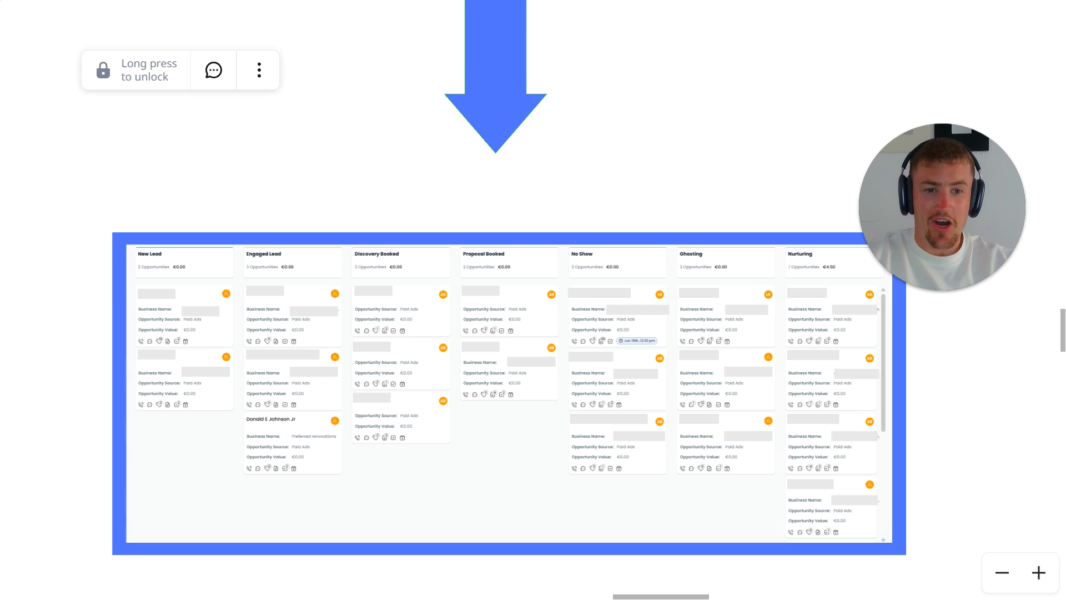
{"action": "scroll", "coordinate": [289, 308], "scroll_direction": "down", "scroll_amount": 5}
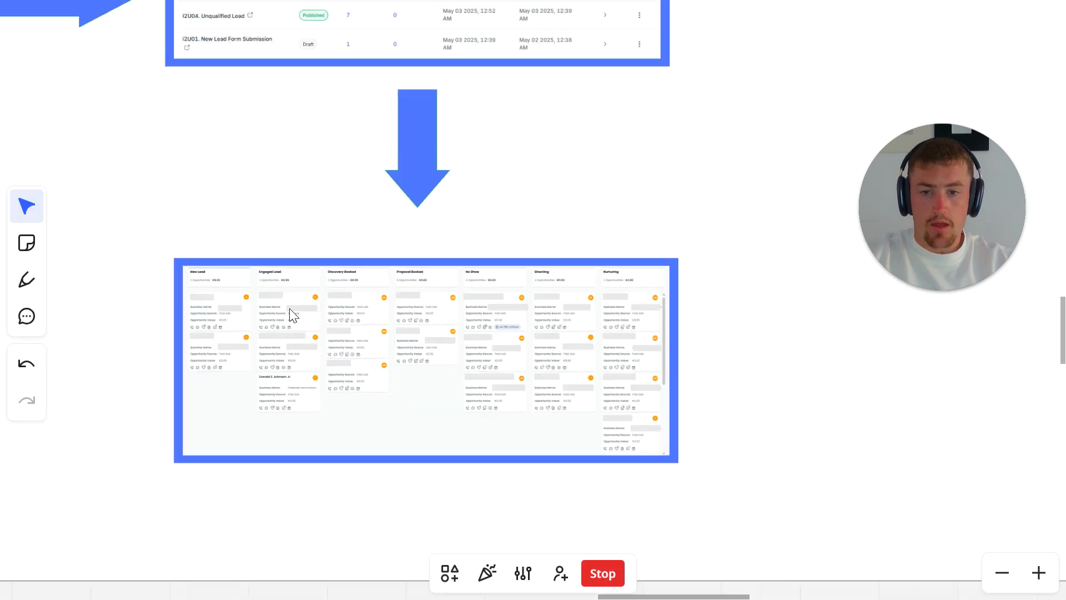
- Review the board's Conversions API title and overview sections, and leave the whiteboard for the Events Manager page
{"action": "scroll", "coordinate": [293, 316], "scroll_direction": "left", "scroll_amount": 5}
{"action": "scroll", "coordinate": [392, 381], "scroll_direction": "up", "scroll_amount": 5}
{"action": "scroll", "coordinate": [384, 389], "scroll_direction": "down", "scroll_amount": 5}
{"action": "scroll", "coordinate": [384, 390], "scroll_direction": "left", "scroll_amount": 1}
{"action": "scroll", "coordinate": [384, 390], "scroll_direction": "up", "scroll_amount": 3}
{"action": "scroll", "coordinate": [388, 396], "scroll_direction": "up", "scroll_amount": 15}
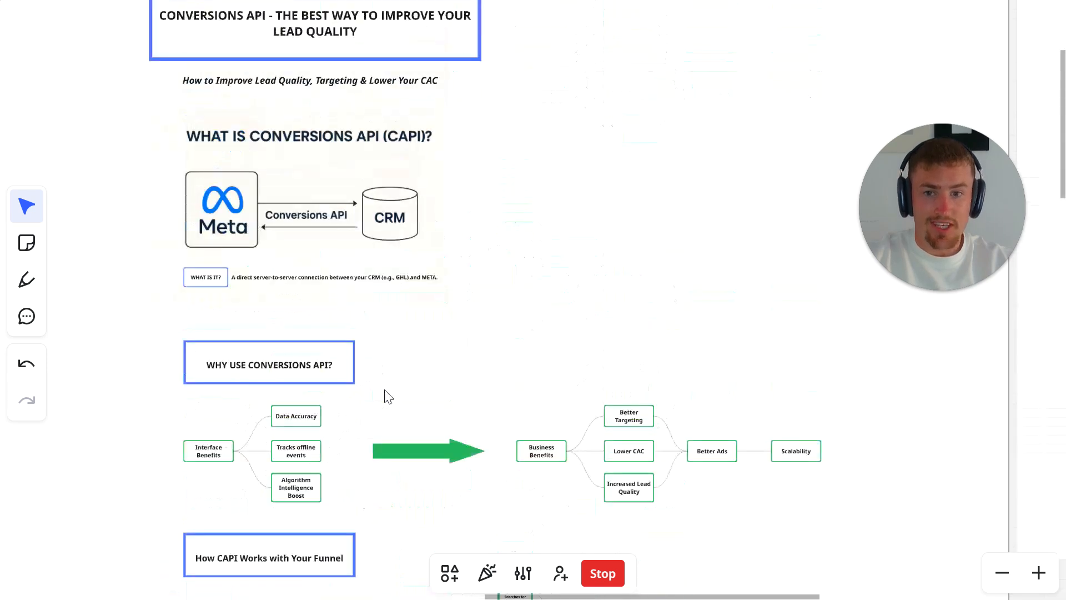
{"action": "scroll", "coordinate": [383, 395], "scroll_direction": "down", "scroll_amount": 4}
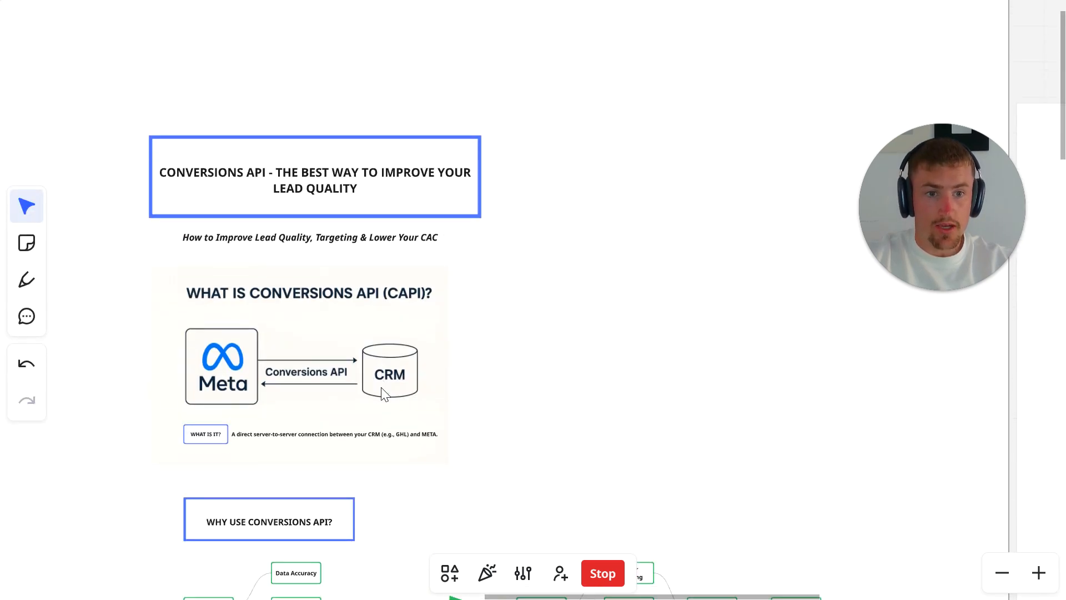
{"action": "scroll", "coordinate": [384, 394], "scroll_direction": "left", "scroll_amount": 1}
{"action": "left_click", "coordinate": [385, 394]}
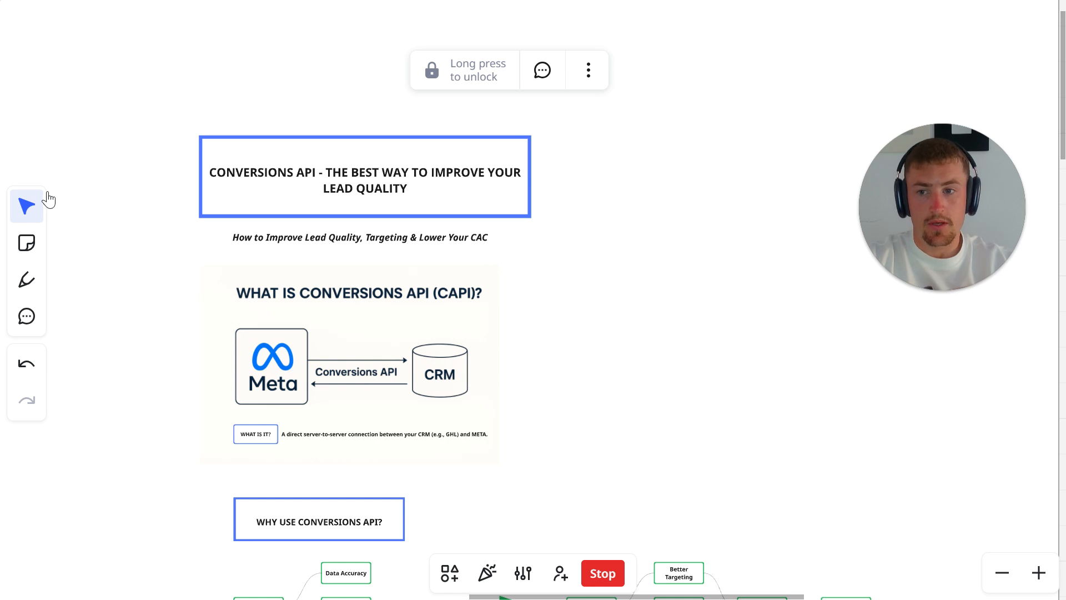
{"action": "key", "text": "Escape"}
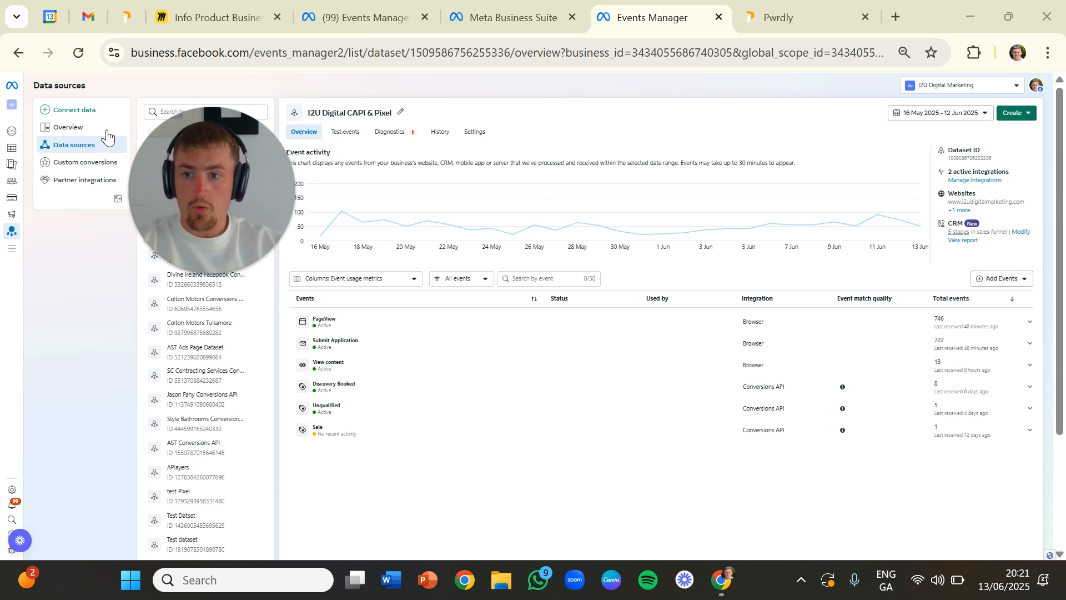
- Start connecting a new data source of type CRM and proceed to the dataset selection
{"action": "left_click", "coordinate": [46, 114]}
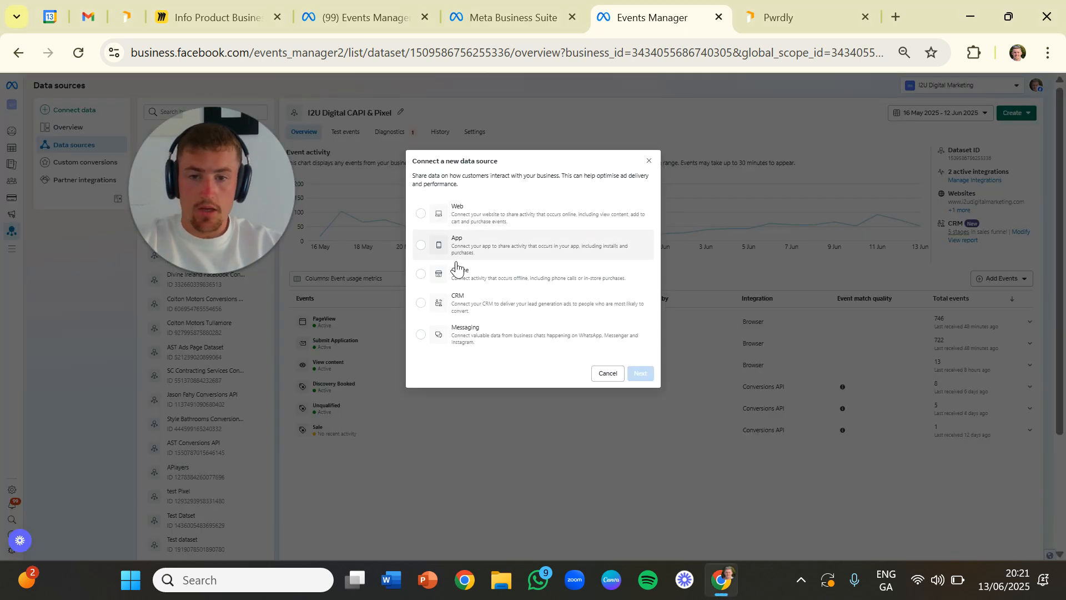
{"action": "left_click", "coordinate": [466, 313]}
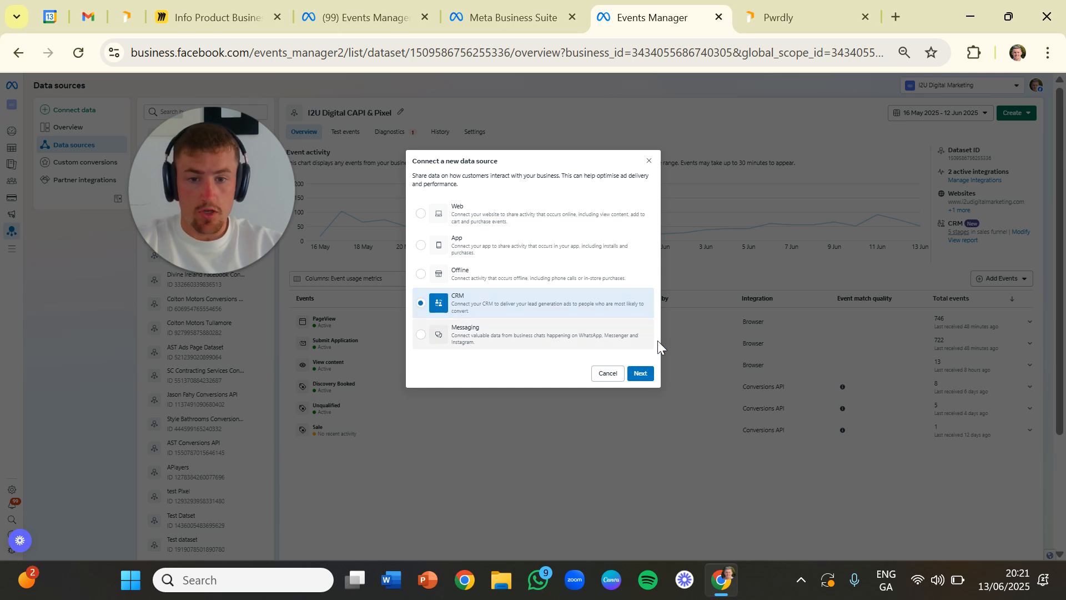
{"action": "left_click", "coordinate": [641, 372]}
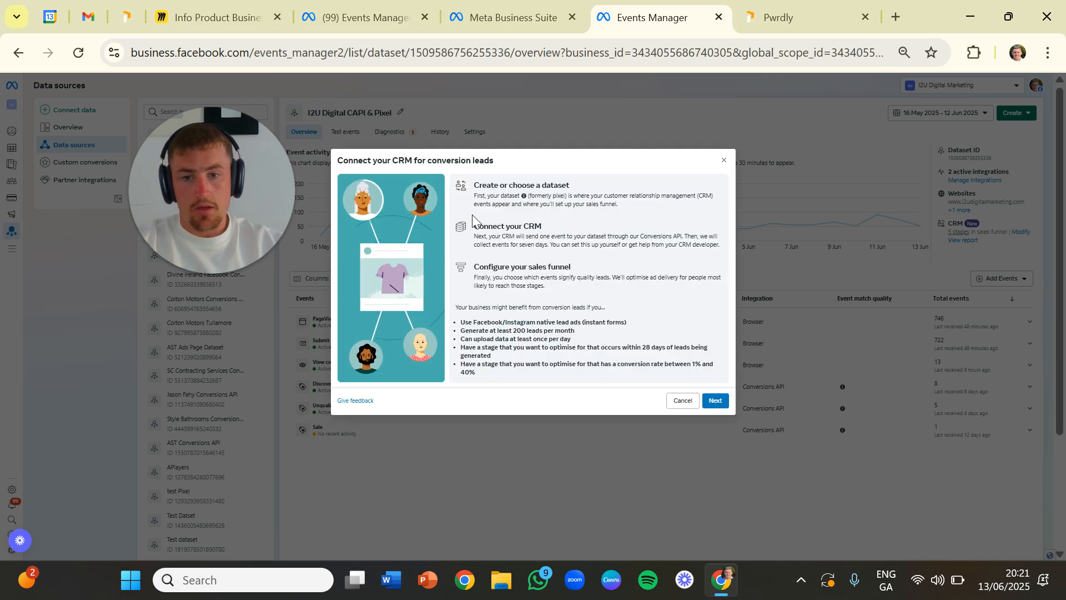
{"action": "left_click", "coordinate": [715, 400]}
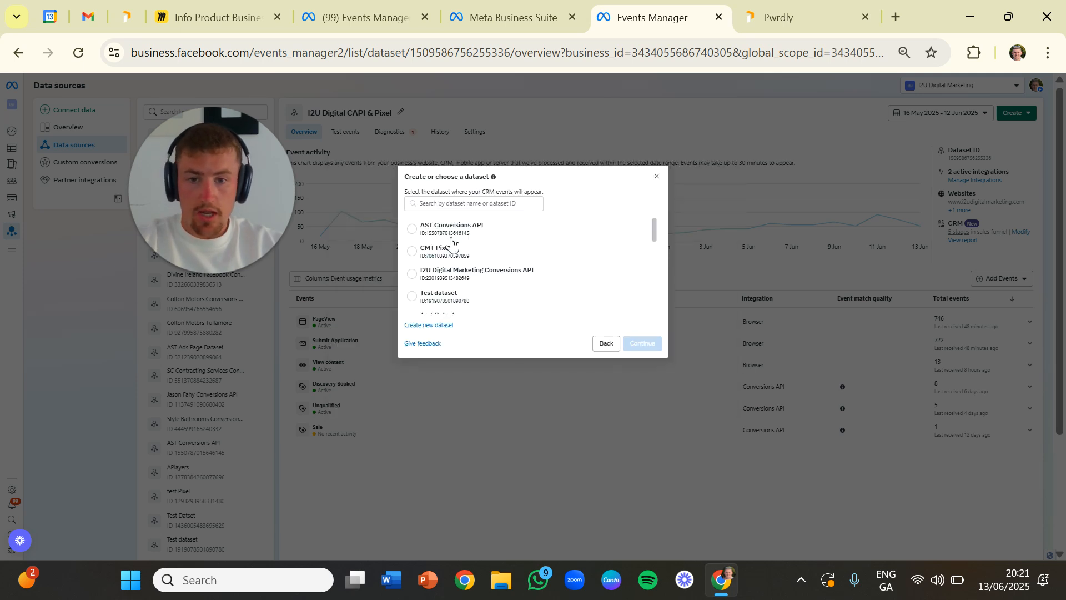
- Try naming a new dataset Test Dataset for the CRM events, and cancel its creation
{"action": "scroll", "coordinate": [452, 261], "scroll_direction": "down", "scroll_amount": 5}
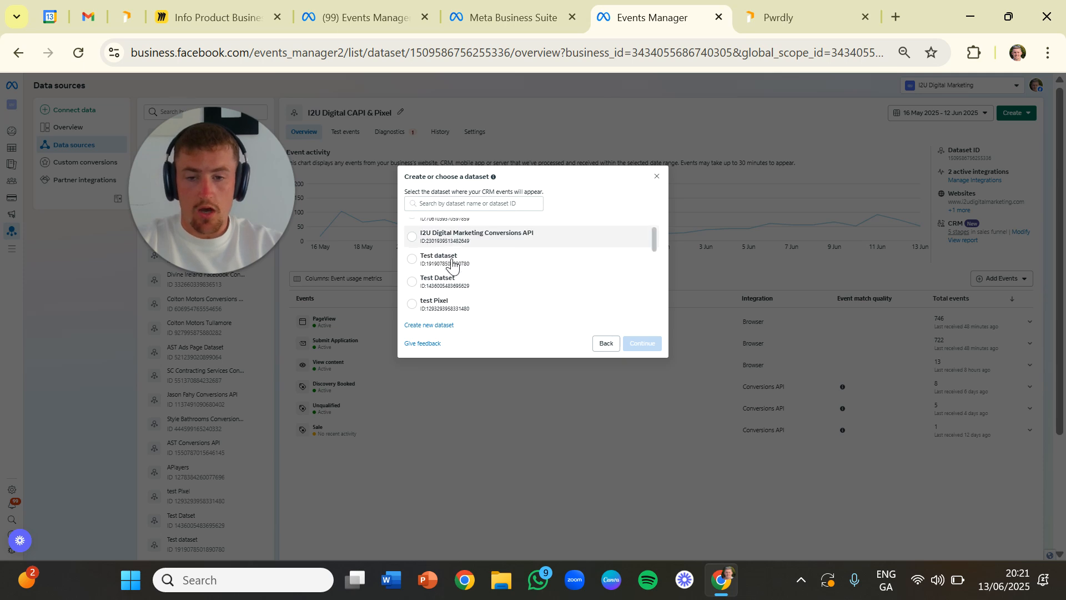
{"action": "scroll", "coordinate": [453, 261], "scroll_direction": "up", "scroll_amount": 5}
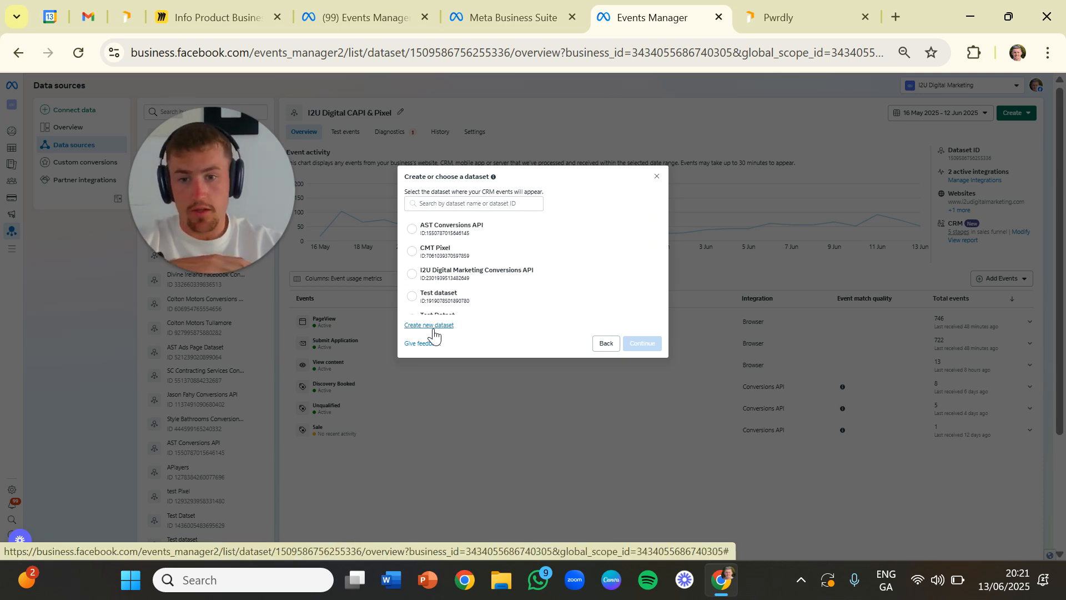
{"action": "left_click", "coordinate": [432, 326]}
{"action": "left_click", "coordinate": [475, 237]}
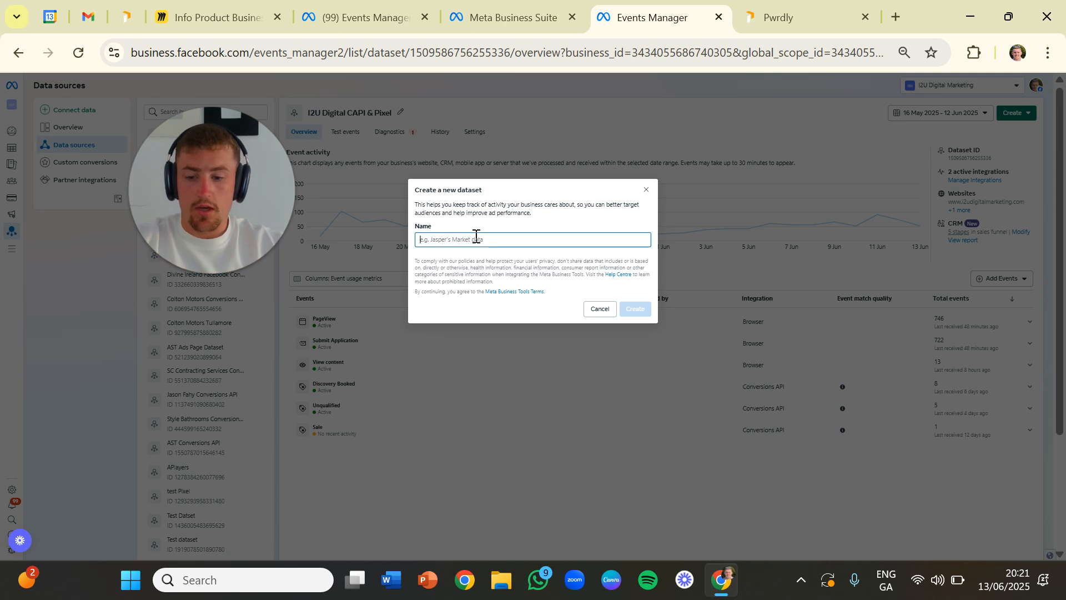
{"action": "type", "text": "Test Datse"}
{"action": "key", "text": "BackSpace"}
{"action": "type", "text": "set"}
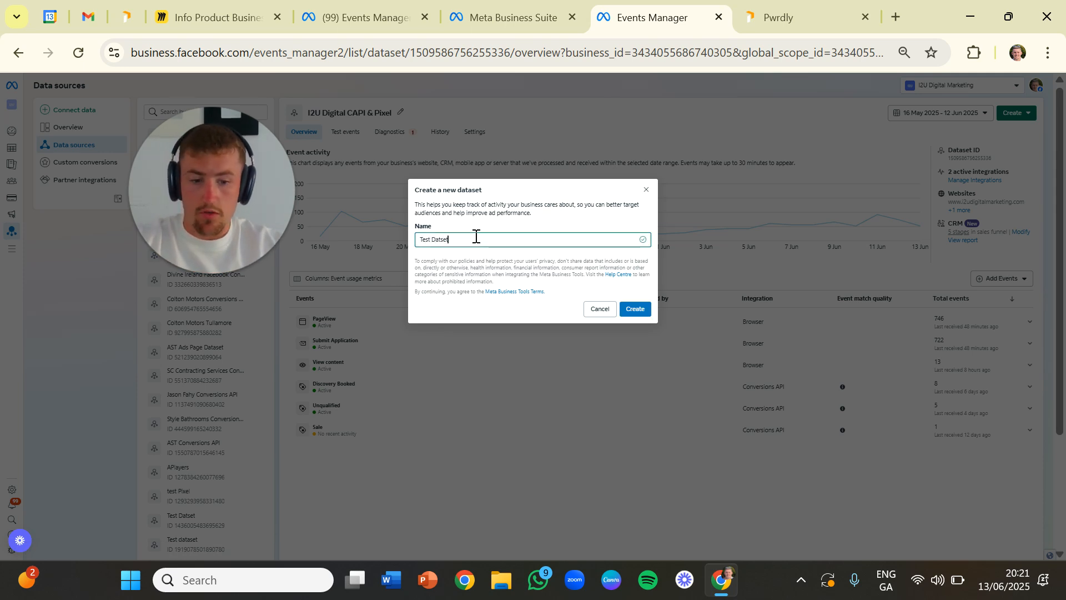
{"action": "key", "text": "BackSpace"}
{"action": "key", "text": "BackSpace"}
{"action": "key", "text": "BackSpace"}
{"action": "type", "text": "aset"}
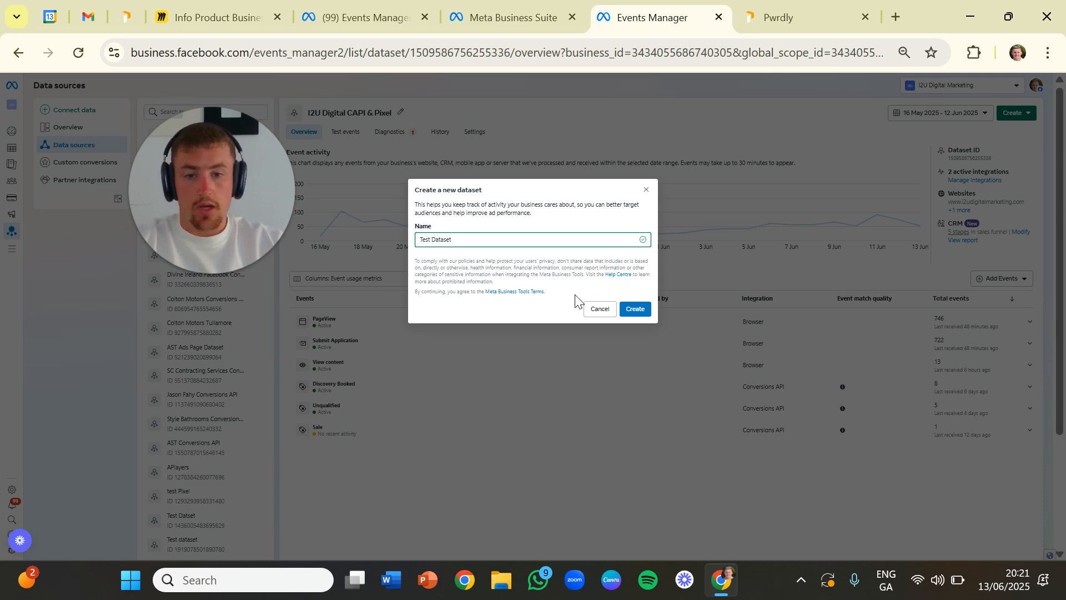
{"action": "left_click_drag", "start_coordinate": [459, 252], "coordinate": [427, 240]}
{"action": "key", "text": "BackSpace"}
{"action": "key", "text": "BackSpace"}
{"action": "key", "text": "BackSpace"}
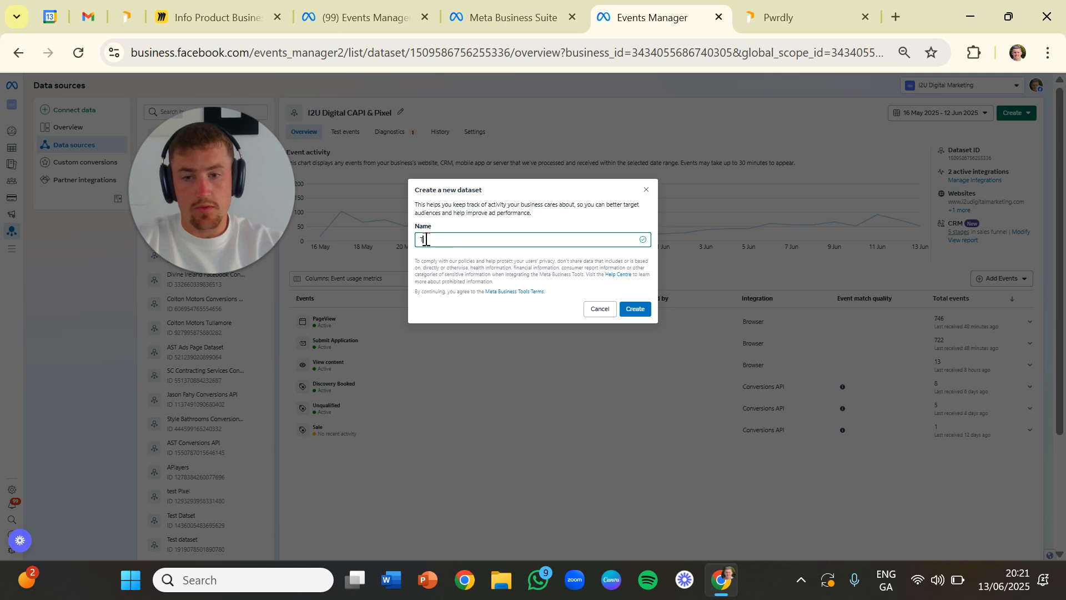
{"action": "left_click", "coordinate": [599, 310]}
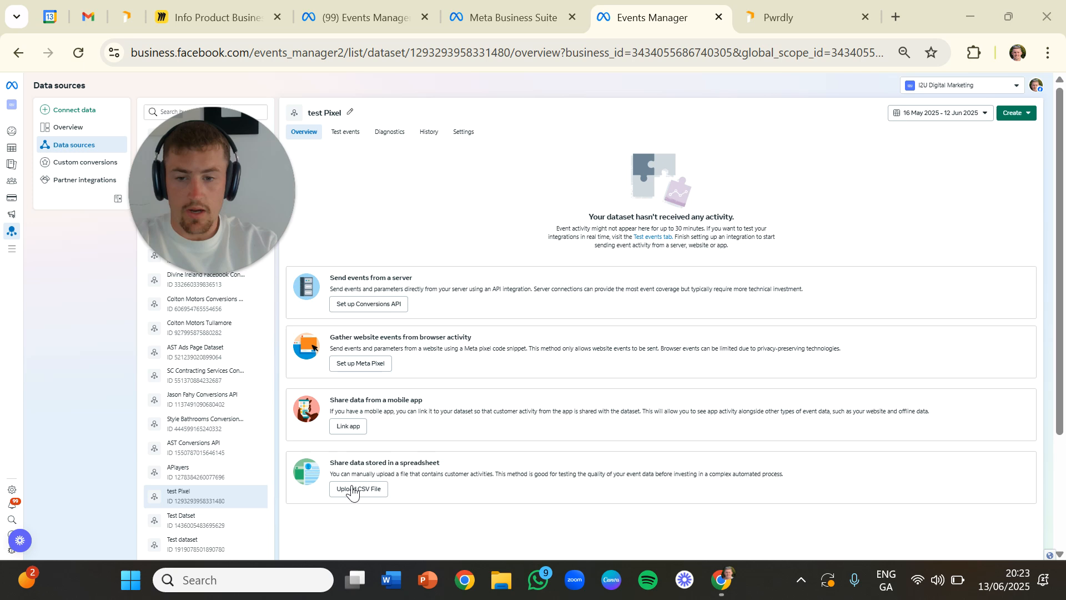
- Start the manual Conversions API setup for the test Pixel dataset, using the Conversions API and Meta pixel option, and close the instructions
{"action": "left_click", "coordinate": [356, 307]}
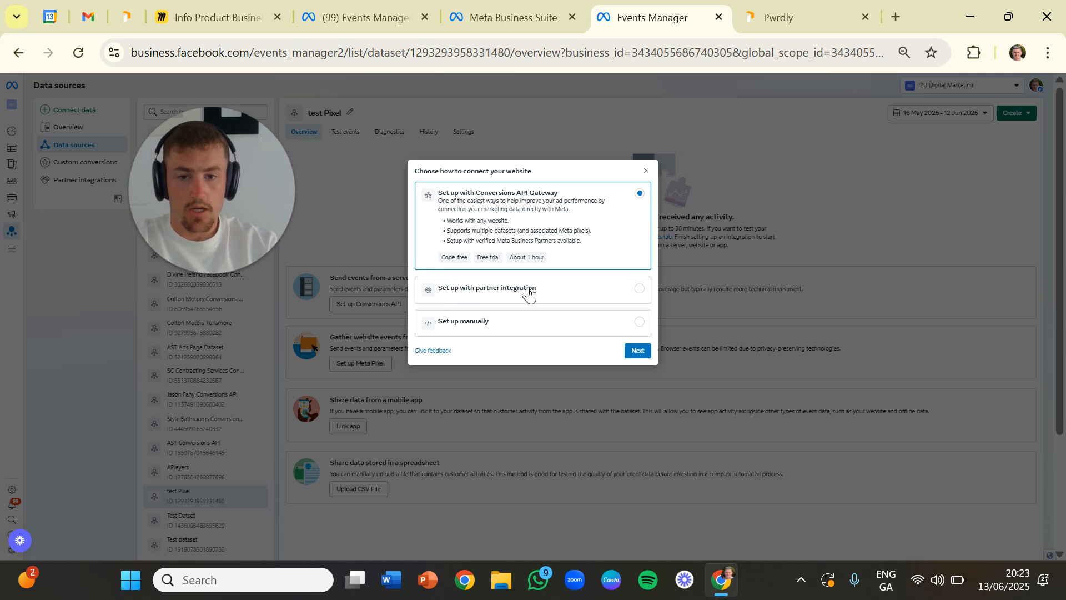
{"action": "left_click", "coordinate": [495, 296]}
{"action": "left_click", "coordinate": [465, 303]}
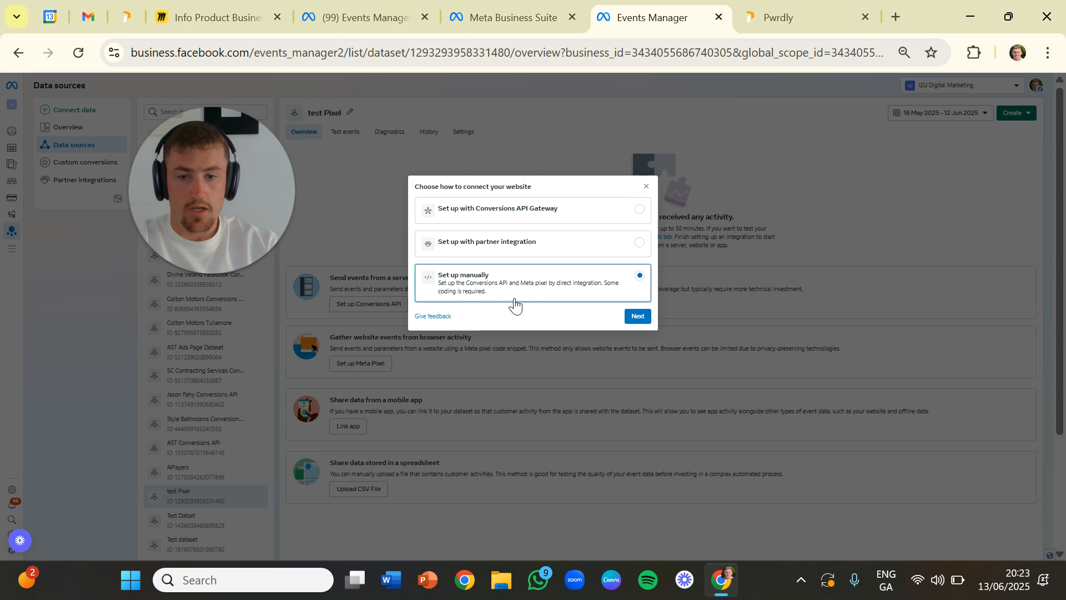
{"action": "left_click", "coordinate": [636, 317]}
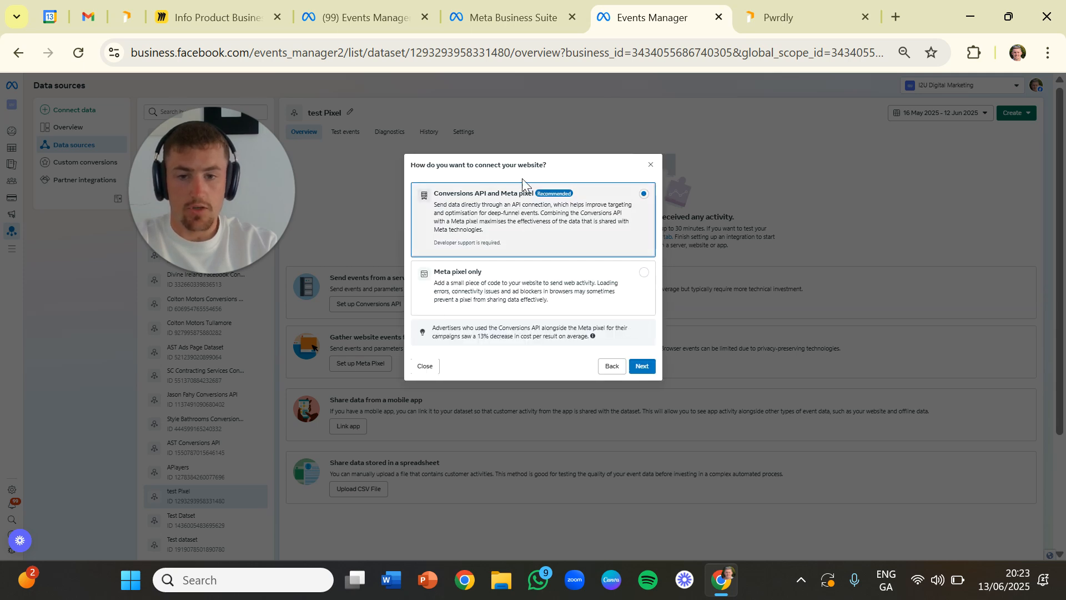
{"action": "left_click", "coordinate": [653, 367]}
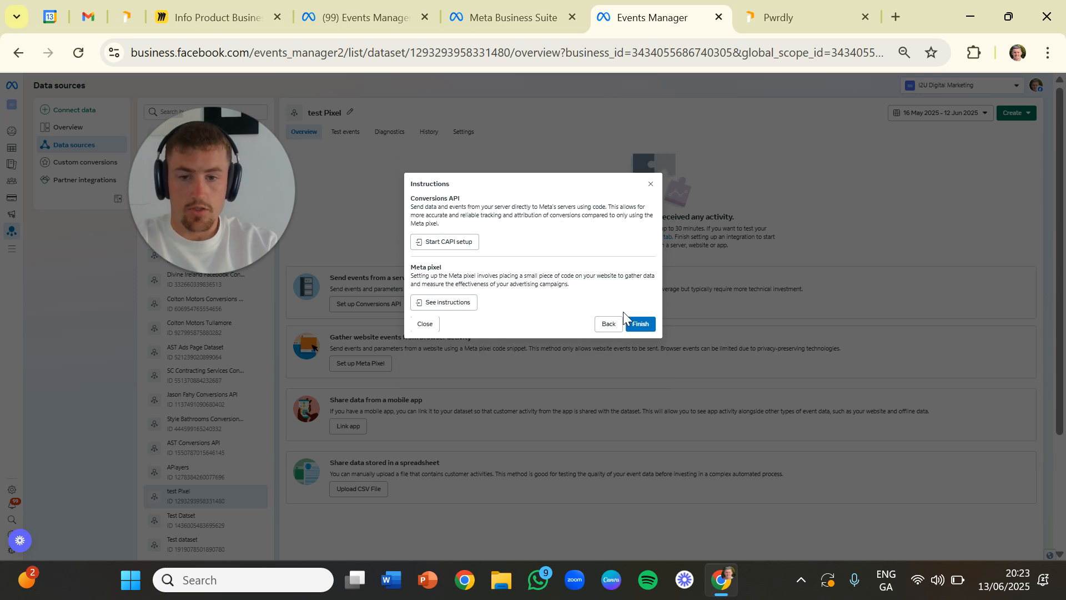
{"action": "left_click", "coordinate": [449, 247]}
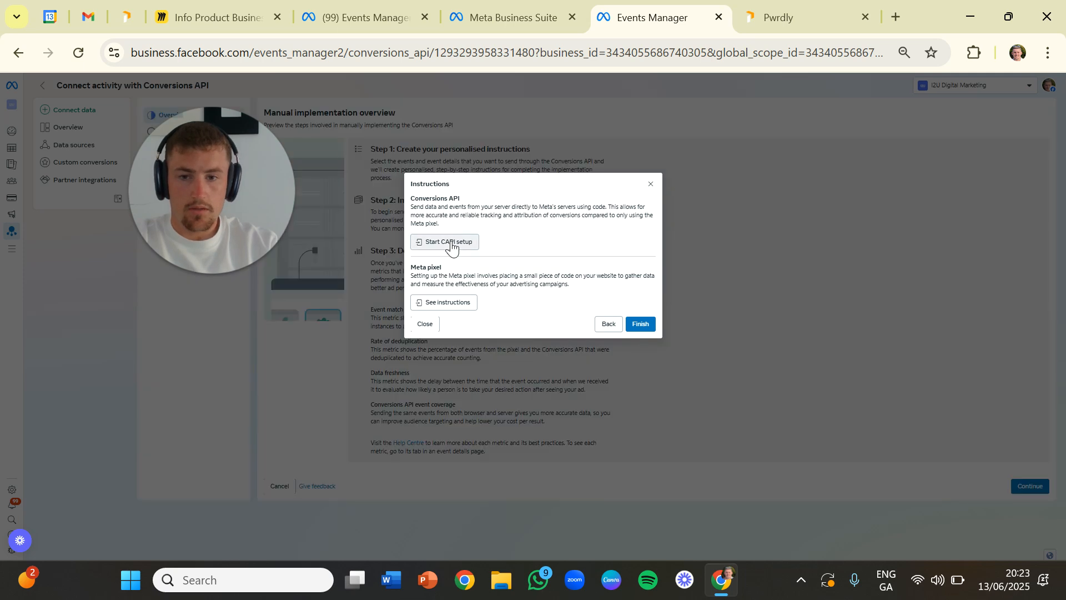
{"action": "left_click", "coordinate": [650, 185]}
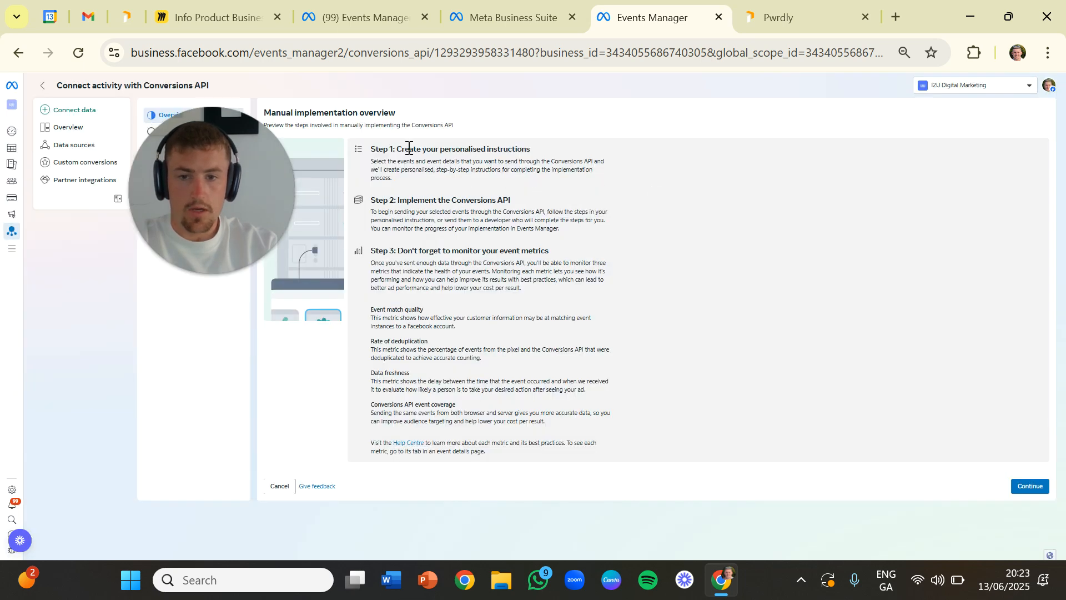
- Read the three steps described in the manual implementation overview
{"action": "left_click_drag", "start_coordinate": [408, 148], "coordinate": [591, 163]}
{"action": "left_click", "coordinate": [426, 198]}
{"action": "left_click_drag", "start_coordinate": [406, 200], "coordinate": [552, 213]}
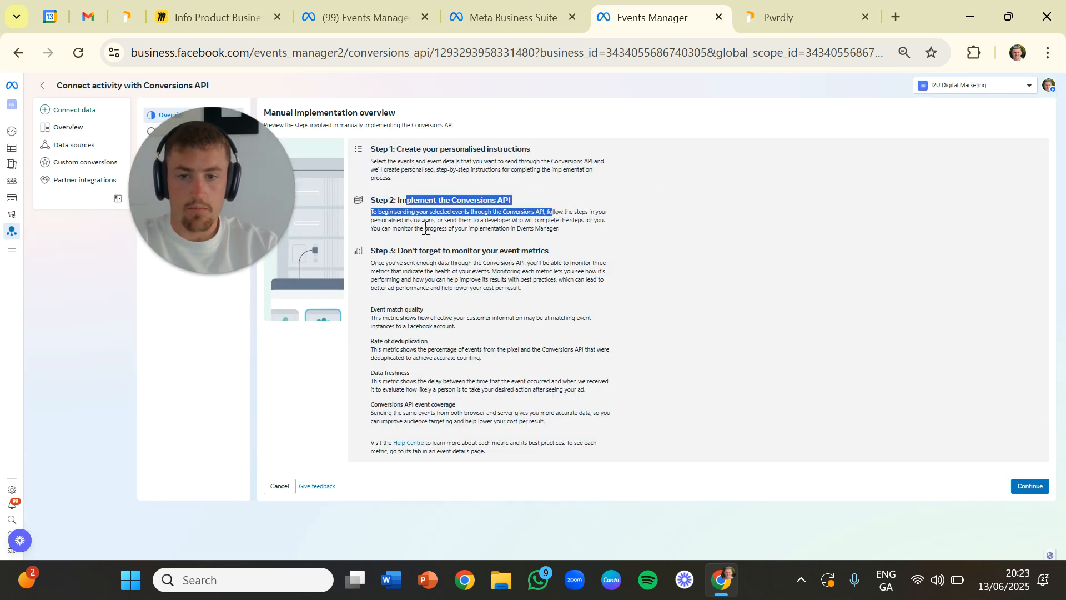
{"action": "left_click", "coordinate": [425, 228]}
{"action": "left_click_drag", "start_coordinate": [391, 244], "coordinate": [567, 262]}
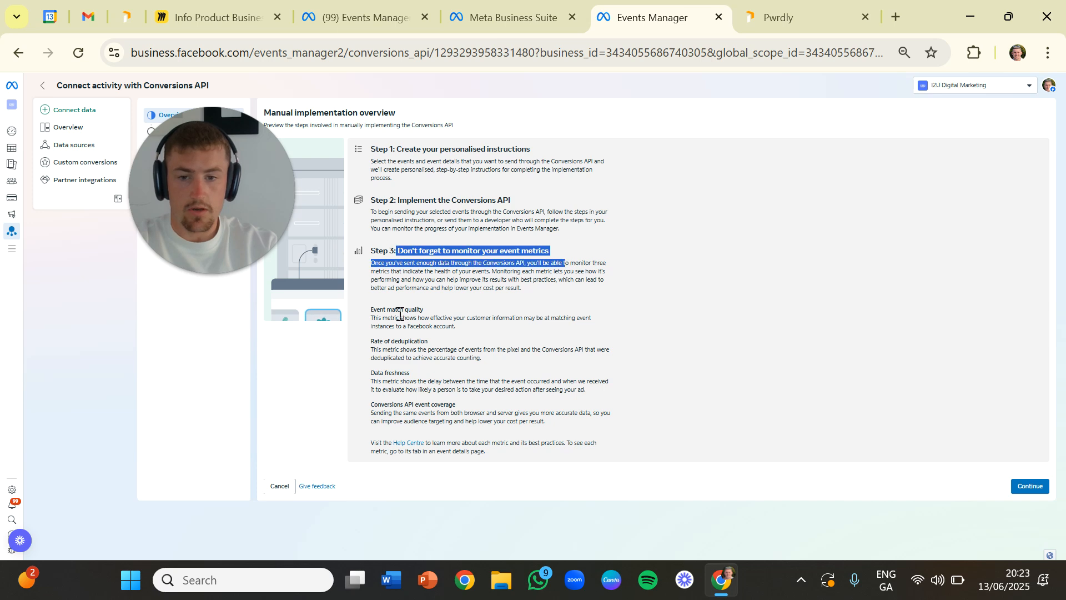
{"action": "left_click", "coordinate": [700, 390]}
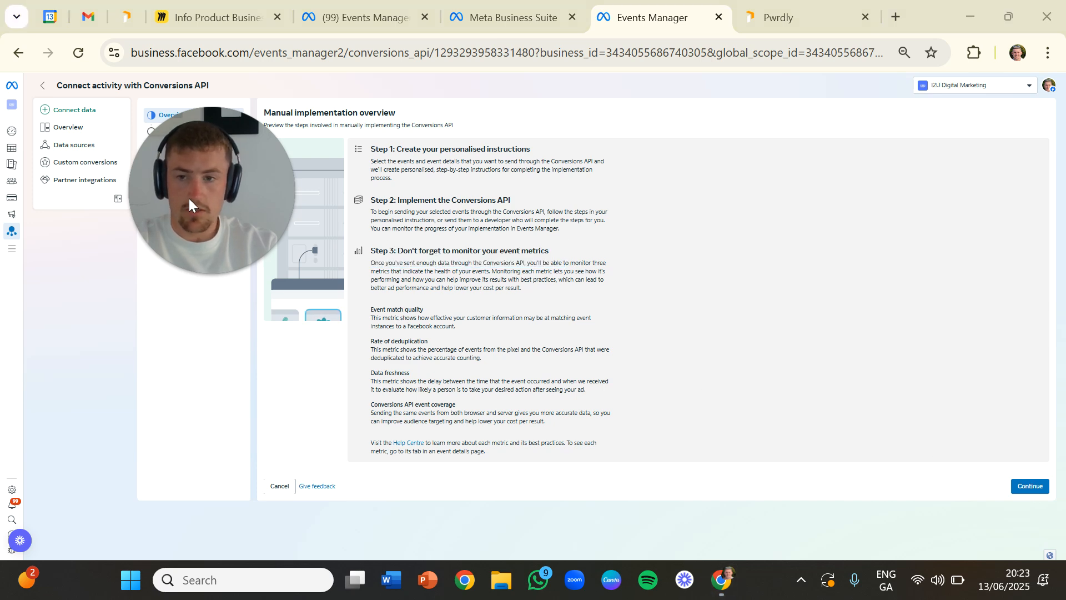
- Proceed to the event selection and choose Education as the business category
{"action": "left_click", "coordinate": [1030, 486]}
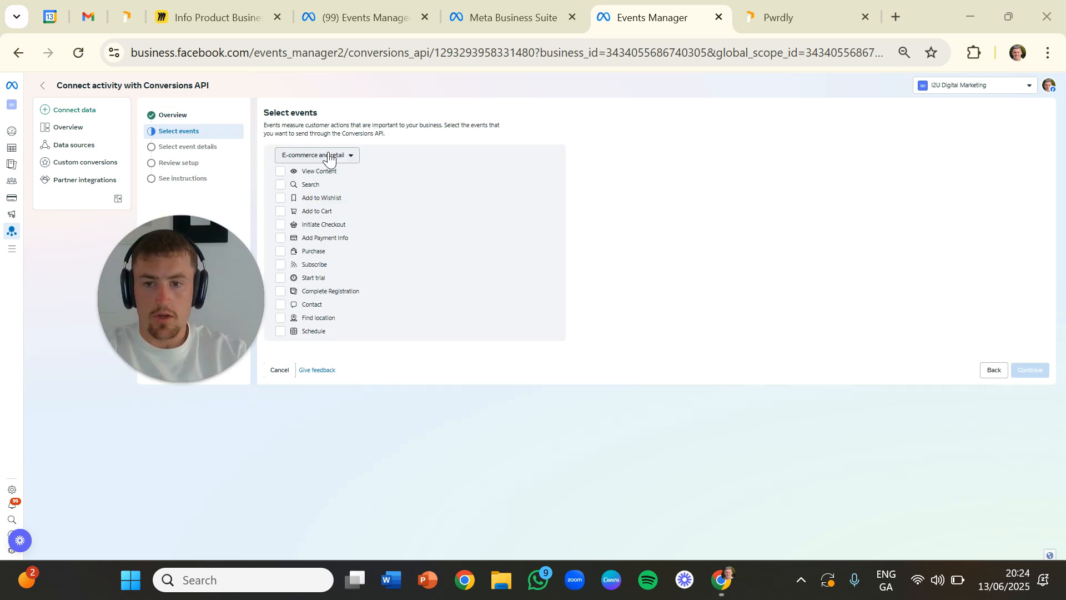
{"action": "left_click", "coordinate": [293, 156]}
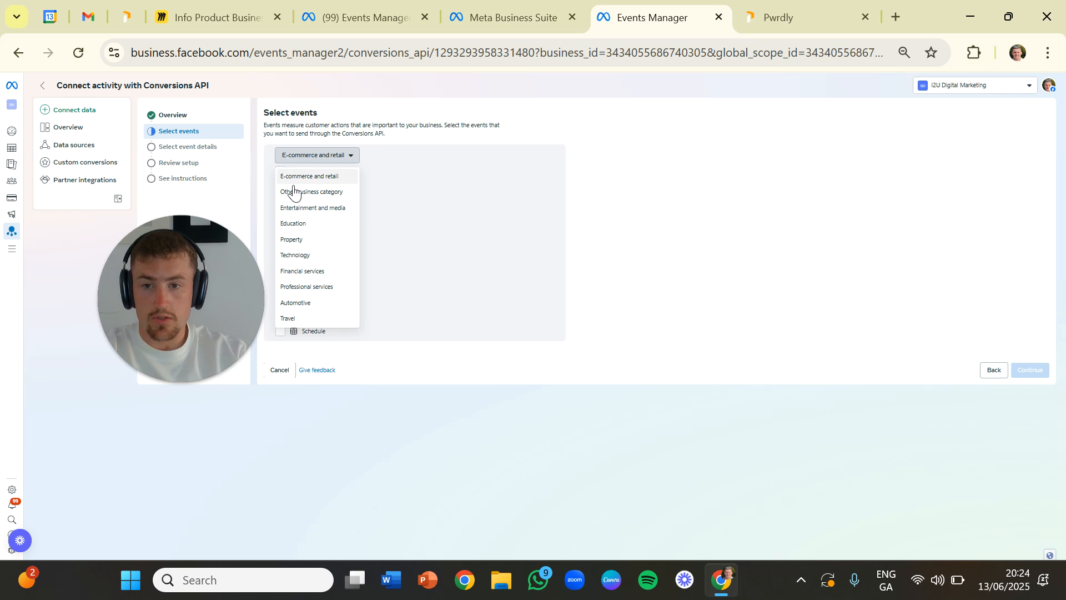
{"action": "left_click", "coordinate": [300, 224]}
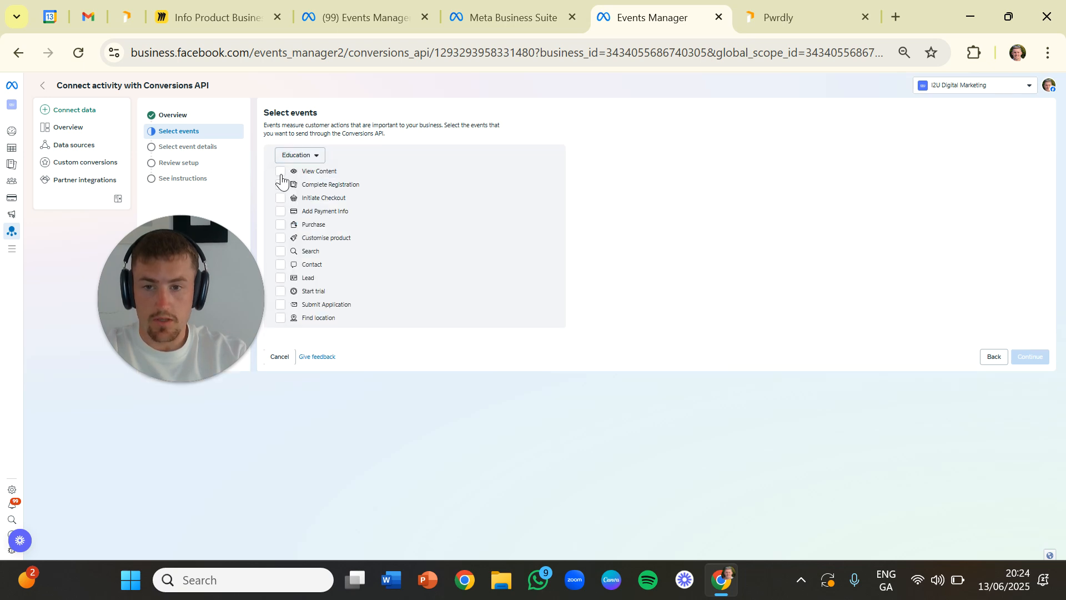
- Select the Submit Application, Lead, Purchase, Initiate Checkout, Complete Registration and View Content events and continue to their details
{"action": "left_click", "coordinate": [307, 306]}
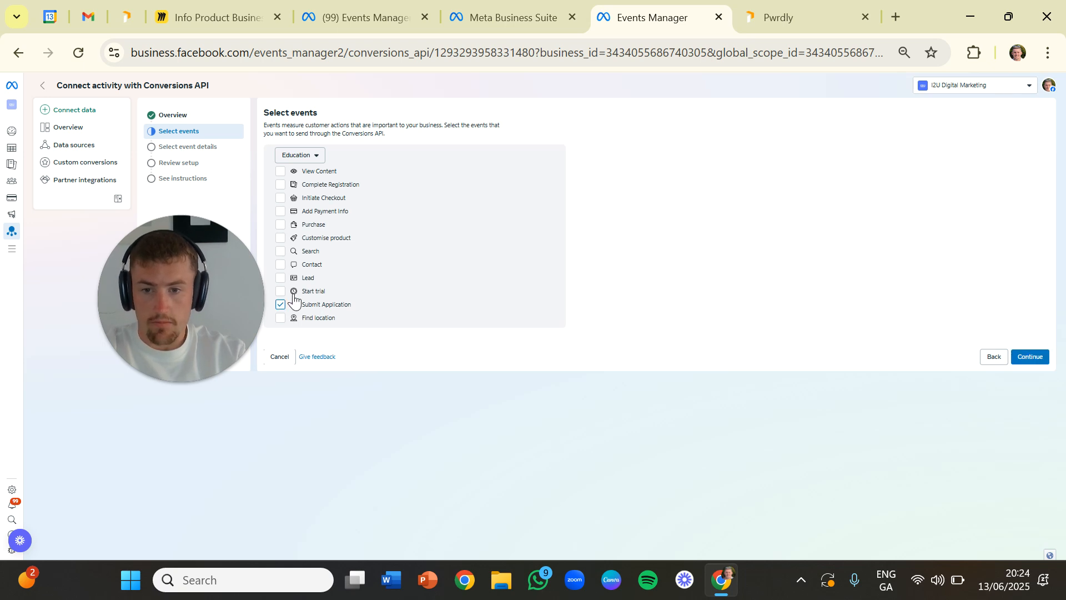
{"action": "left_click", "coordinate": [281, 278]}
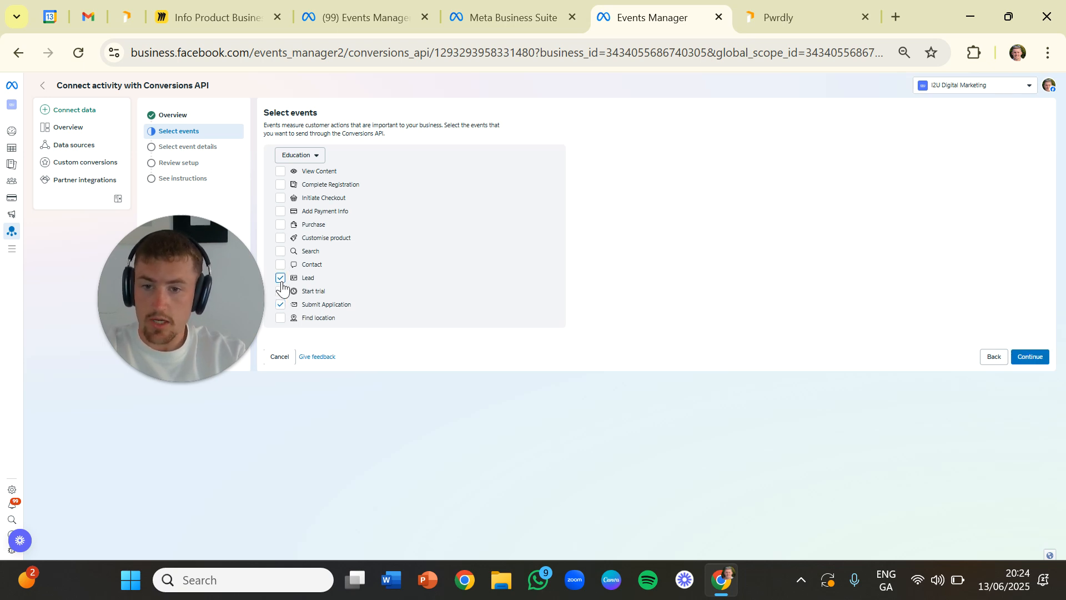
{"action": "left_click", "coordinate": [281, 224]}
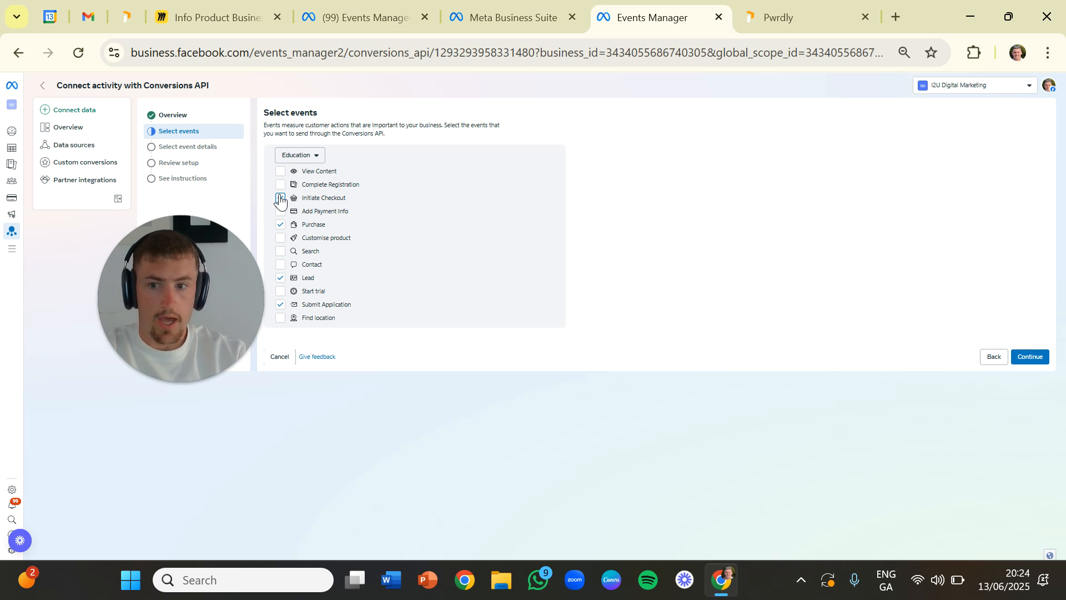
{"action": "left_click", "coordinate": [280, 199]}
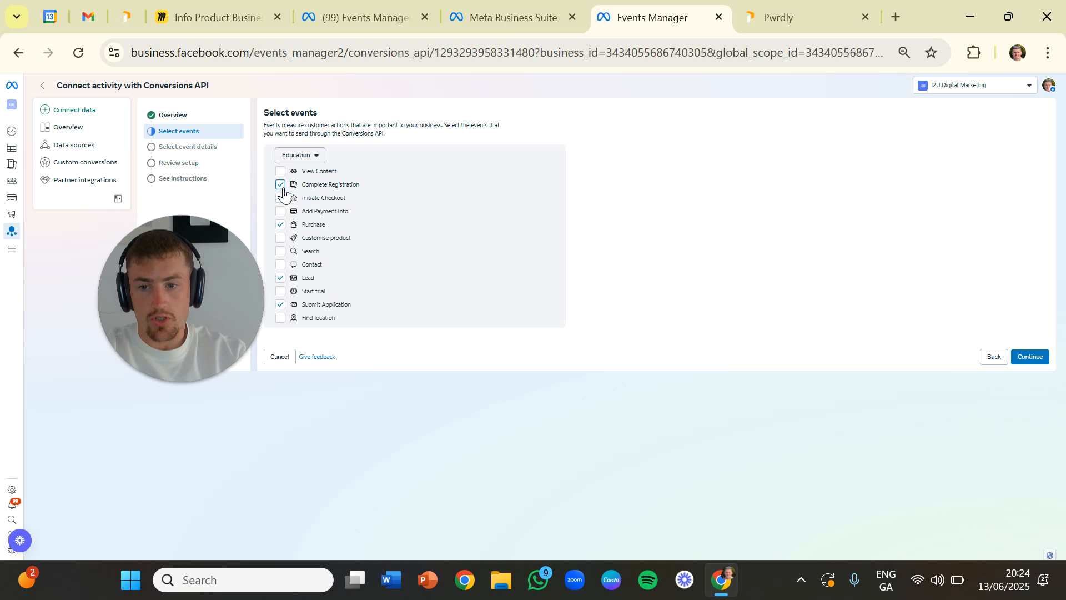
{"action": "left_click", "coordinate": [281, 172]}
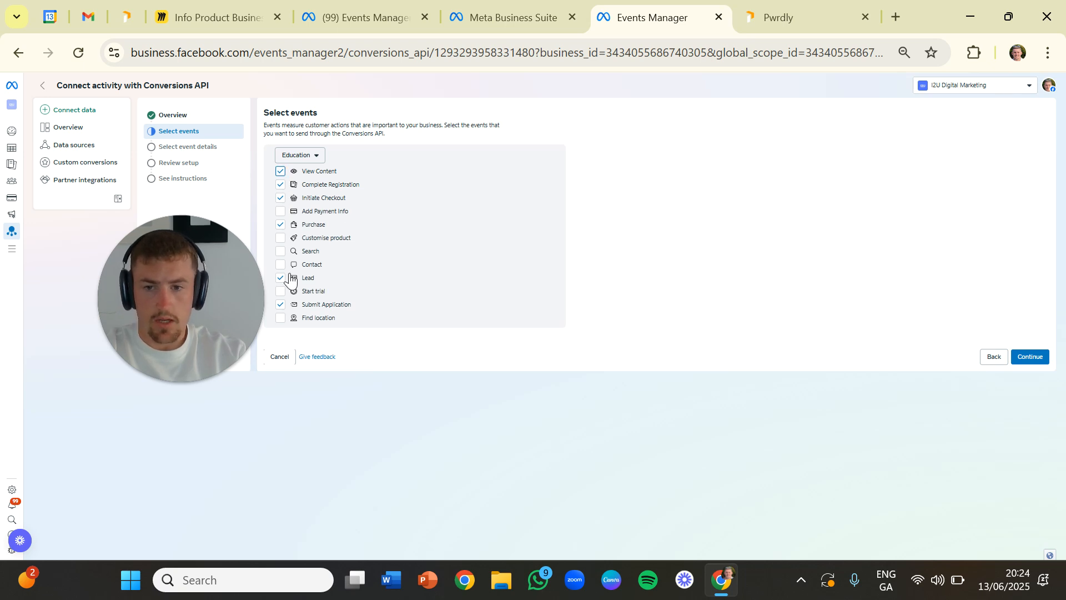
{"action": "left_click", "coordinate": [1031, 356]}
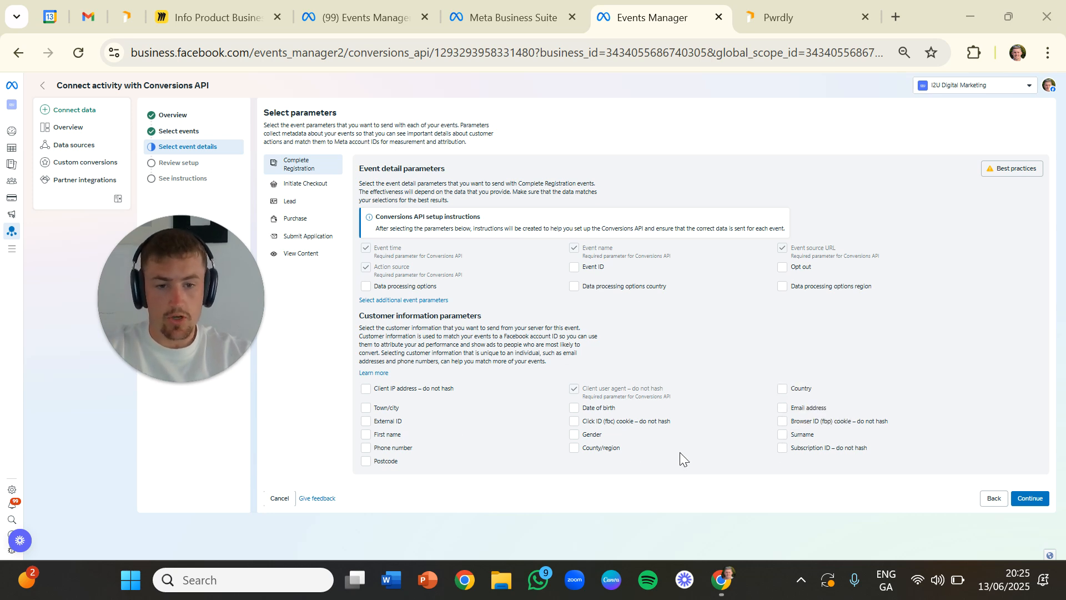
- Select External ID, First name, Phone number, County/region, Email address and Surname as customer information parameters for Complete Registration
{"action": "left_click", "coordinate": [365, 421]}
{"action": "left_click", "coordinate": [365, 434]}
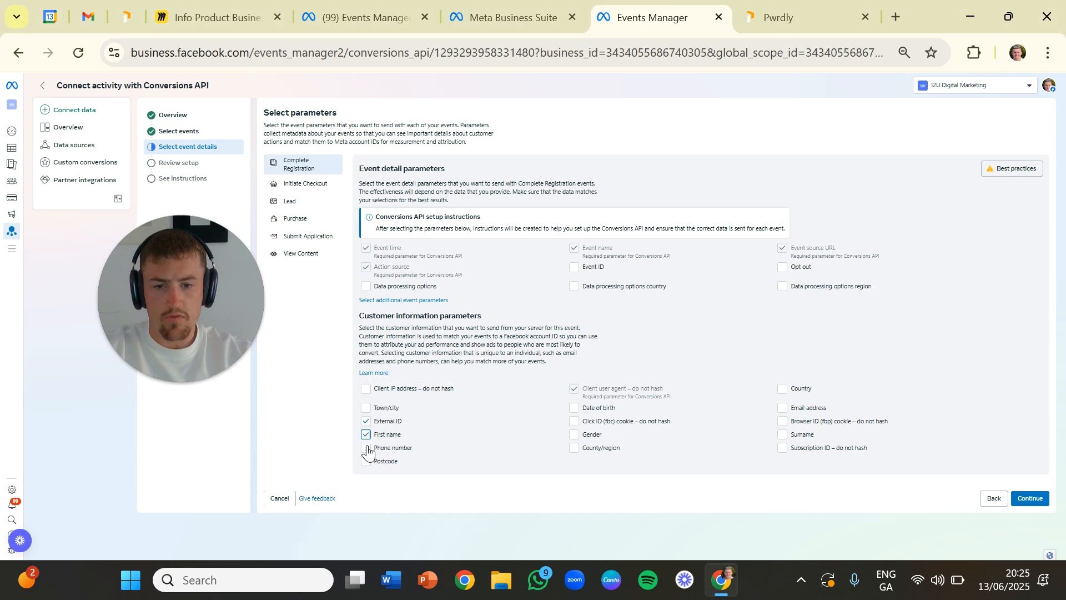
{"action": "left_click", "coordinate": [574, 447]}
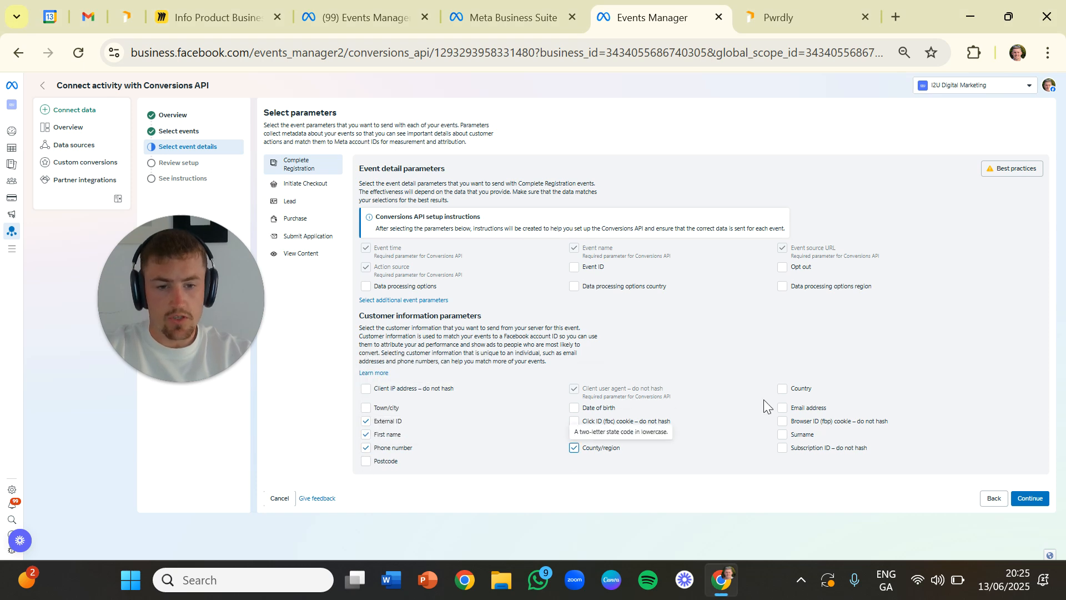
{"action": "left_click", "coordinate": [782, 410]}
{"action": "left_click", "coordinate": [783, 435]}
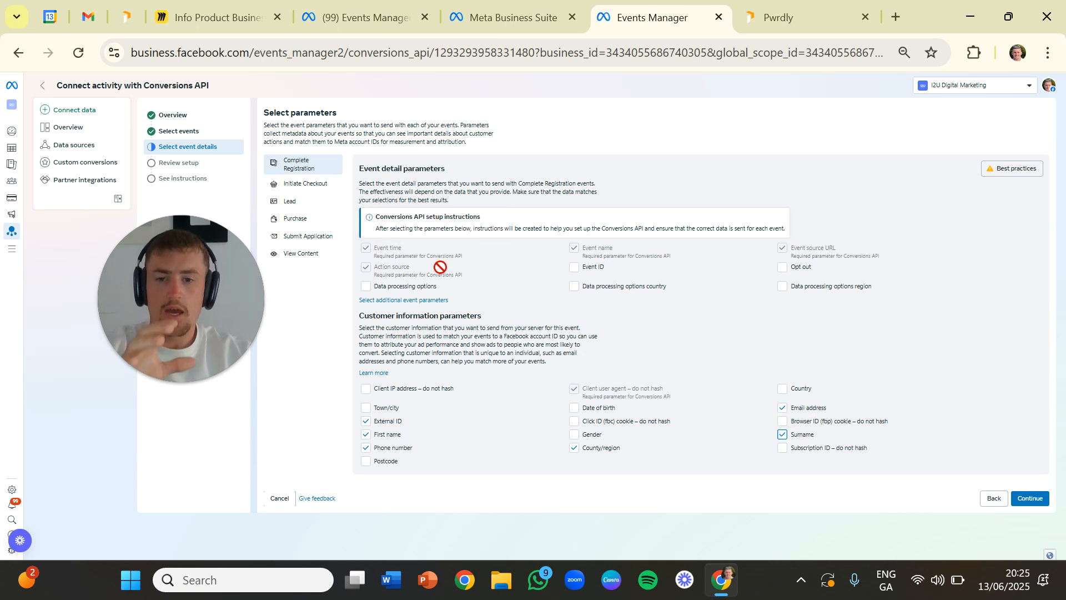
- Select Phone number, First name, External ID, Gender, County/region and Email address as customer information parameters for Initiate Checkout
{"action": "left_click", "coordinate": [284, 186]}
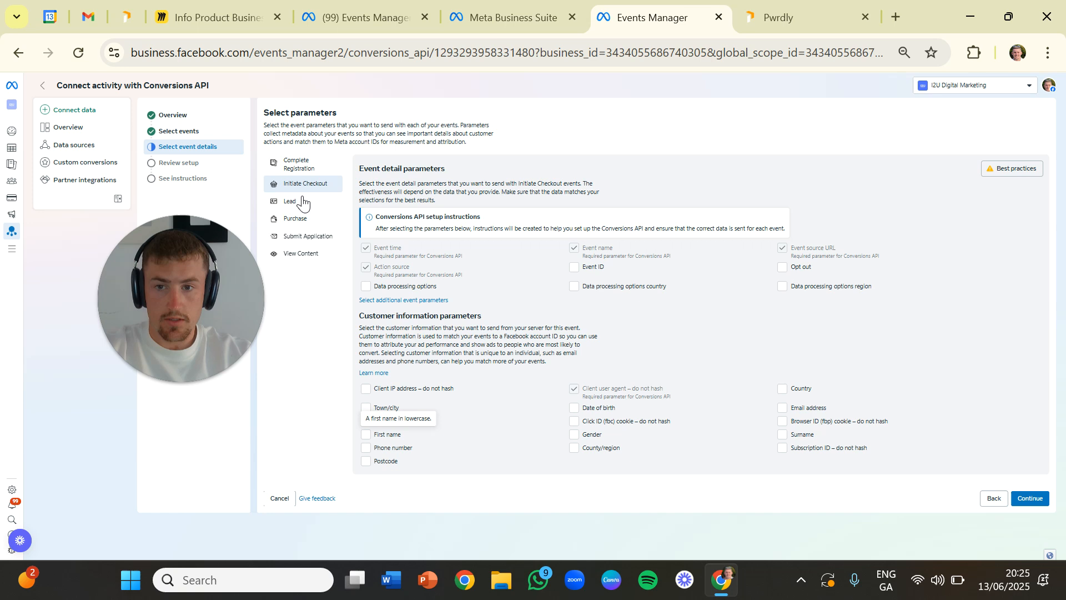
{"action": "left_click", "coordinate": [297, 164]}
{"action": "left_click", "coordinate": [305, 184]}
{"action": "left_click", "coordinate": [392, 448]}
{"action": "left_click", "coordinate": [366, 434]}
{"action": "left_click", "coordinate": [367, 421]}
{"action": "left_click", "coordinate": [576, 434]}
{"action": "left_click", "coordinate": [578, 449]}
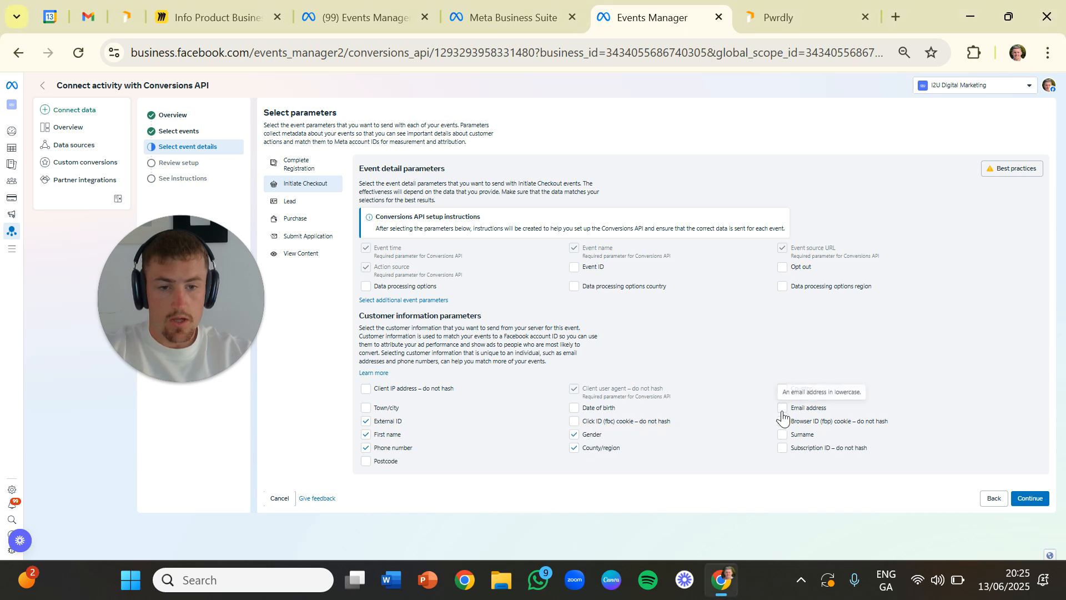
- Select First name as a customer parameter for the Lead event, skip through the remaining events and continue to the setup review
{"action": "left_click", "coordinate": [314, 202]}
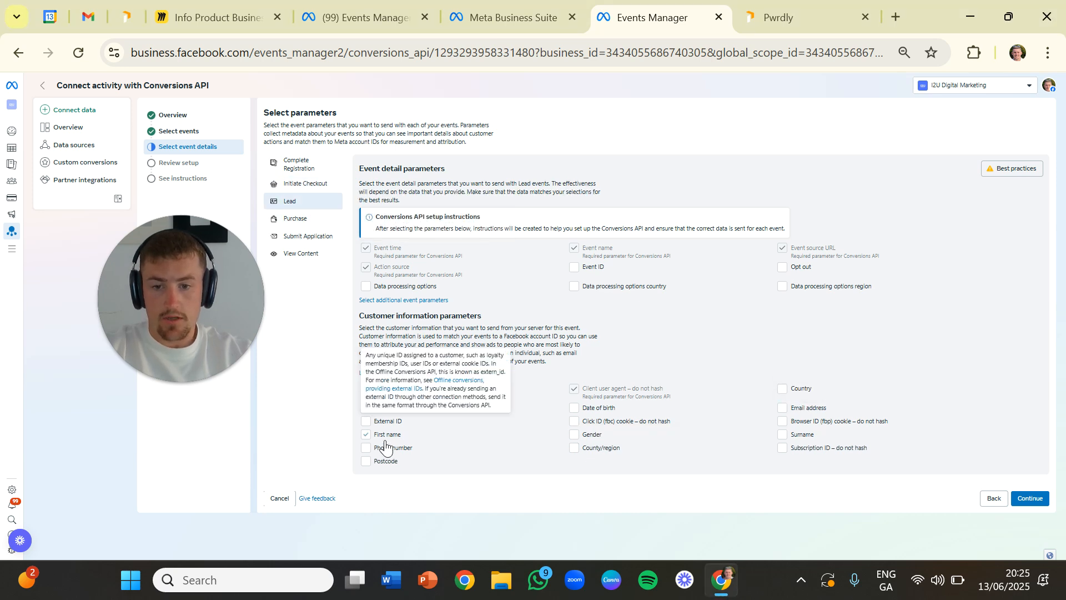
{"action": "left_click", "coordinate": [295, 218]}
{"action": "left_click", "coordinate": [307, 235]}
{"action": "left_click", "coordinate": [300, 253]}
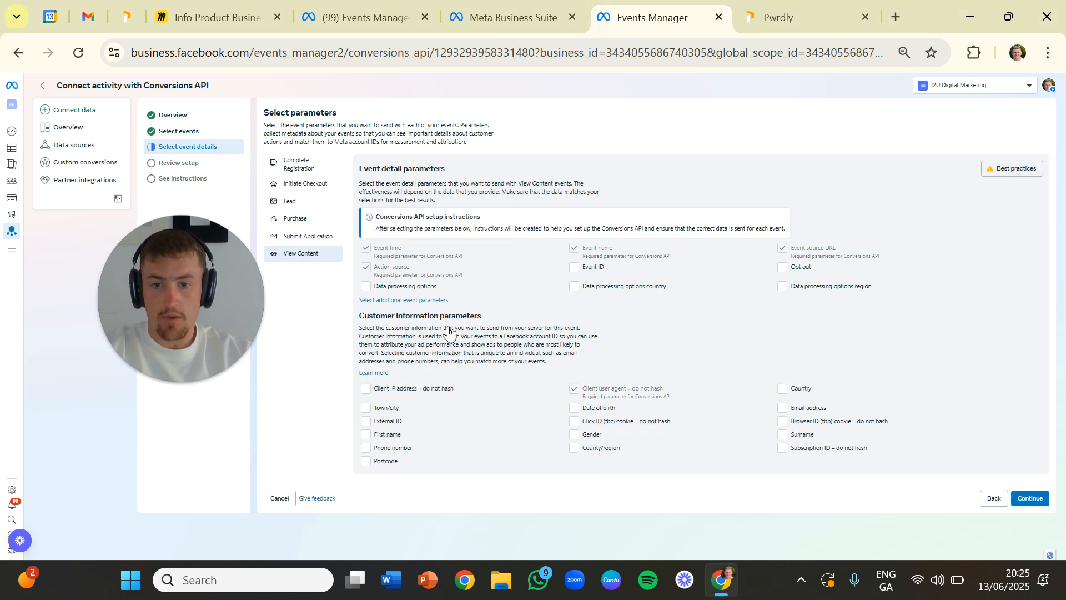
{"action": "left_click", "coordinate": [1020, 499]}
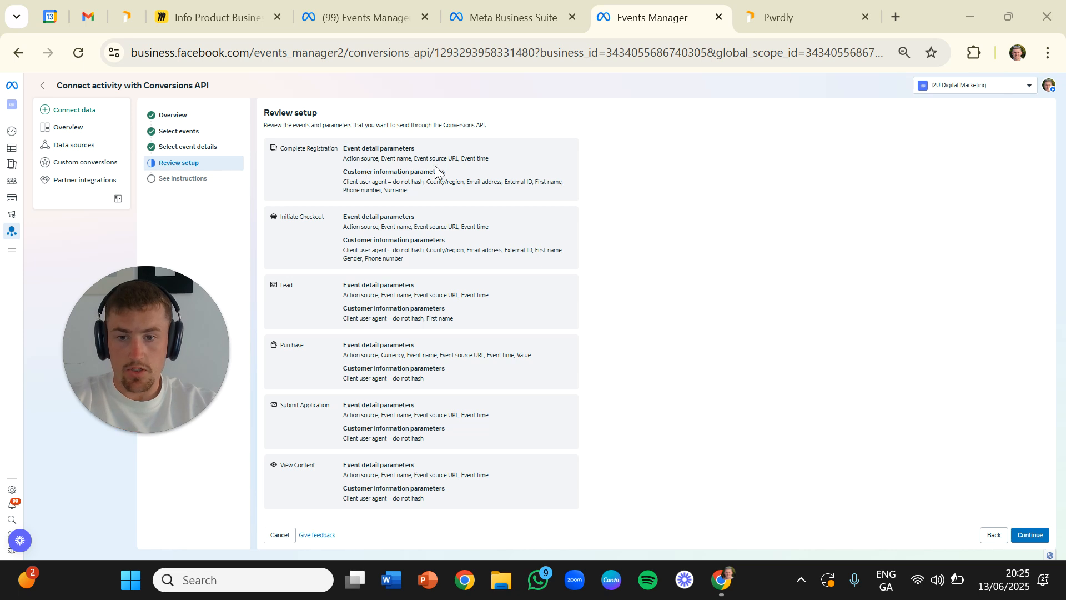
- Check the customer information parameters of Complete Registration and Initiate Checkout, and continue past the setup review
{"action": "left_click_drag", "start_coordinate": [408, 190], "coordinate": [345, 182]}
{"action": "left_click_drag", "start_coordinate": [431, 258], "coordinate": [345, 251]}
{"action": "left_click", "coordinate": [1027, 535]}
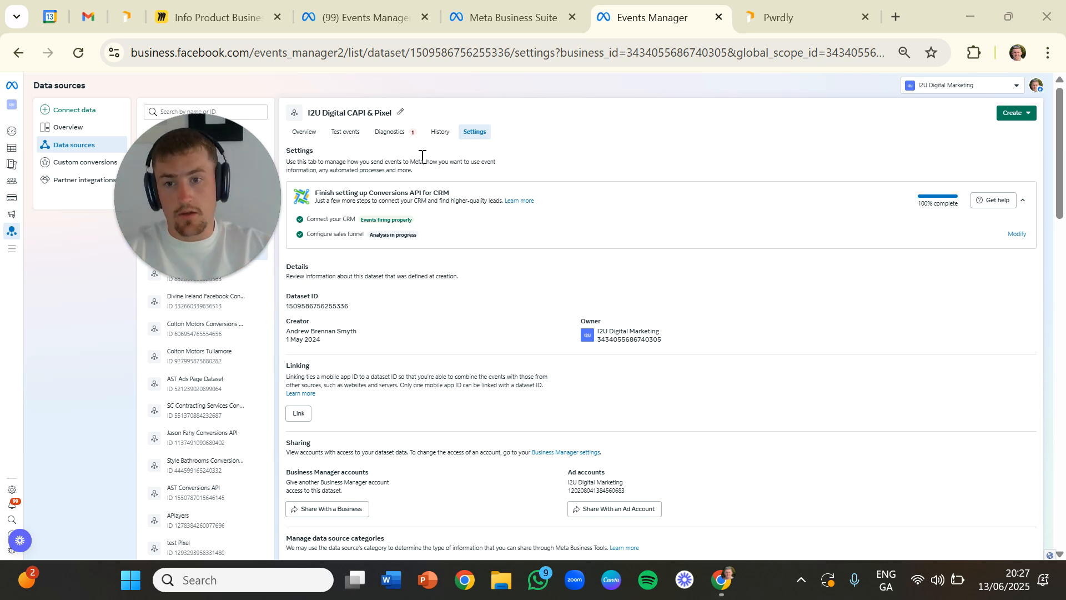
- Examine the event activity overview of the I2U Digital CAPI & Pixel dataset and the dataset ID in its settings
{"action": "left_click", "coordinate": [304, 132]}
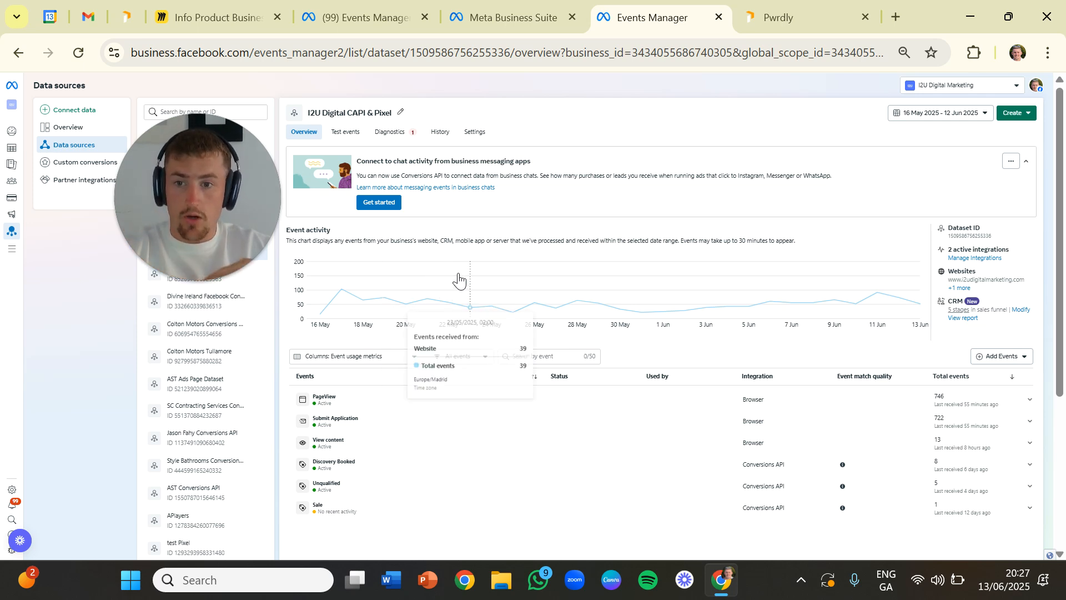
{"action": "mouse_move", "coordinate": [492, 298]}
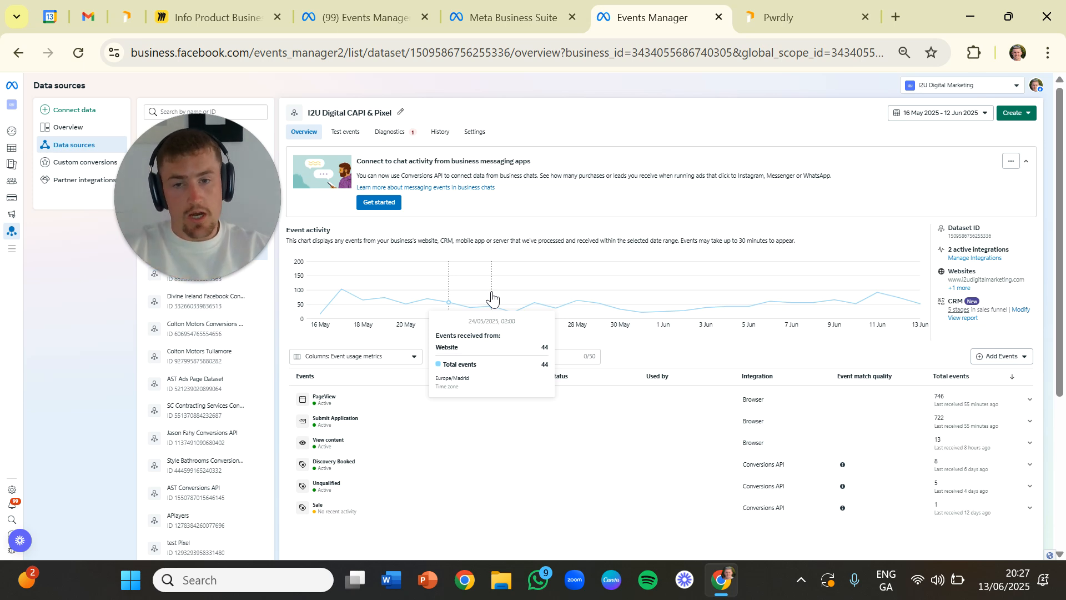
{"action": "left_click", "coordinate": [487, 134]}
{"action": "mouse_move", "coordinate": [380, 234]}
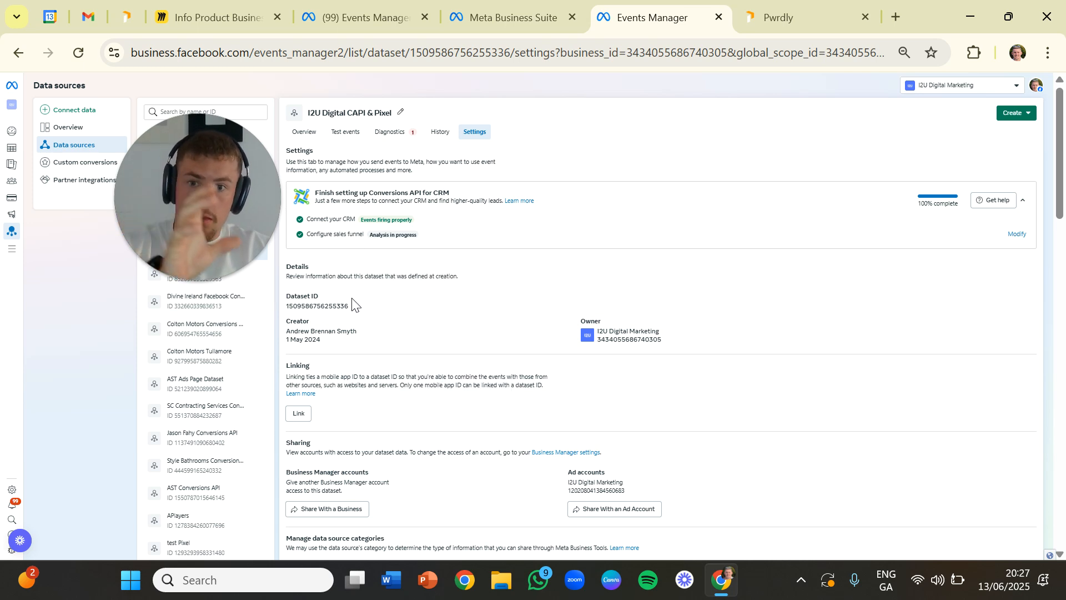
{"action": "left_click_drag", "start_coordinate": [358, 308], "coordinate": [288, 296]}
{"action": "left_click", "coordinate": [411, 281]}
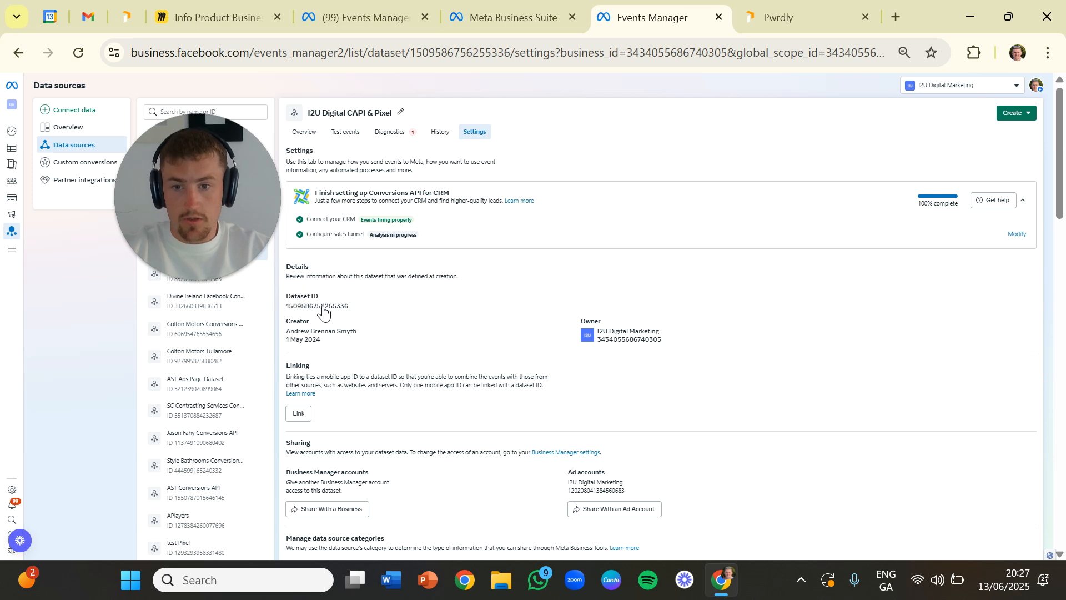
- Find the direct integration option with its access token generation in the dataset's Conversions API settings
{"action": "scroll", "coordinate": [317, 311], "scroll_direction": "down", "scroll_amount": 9}
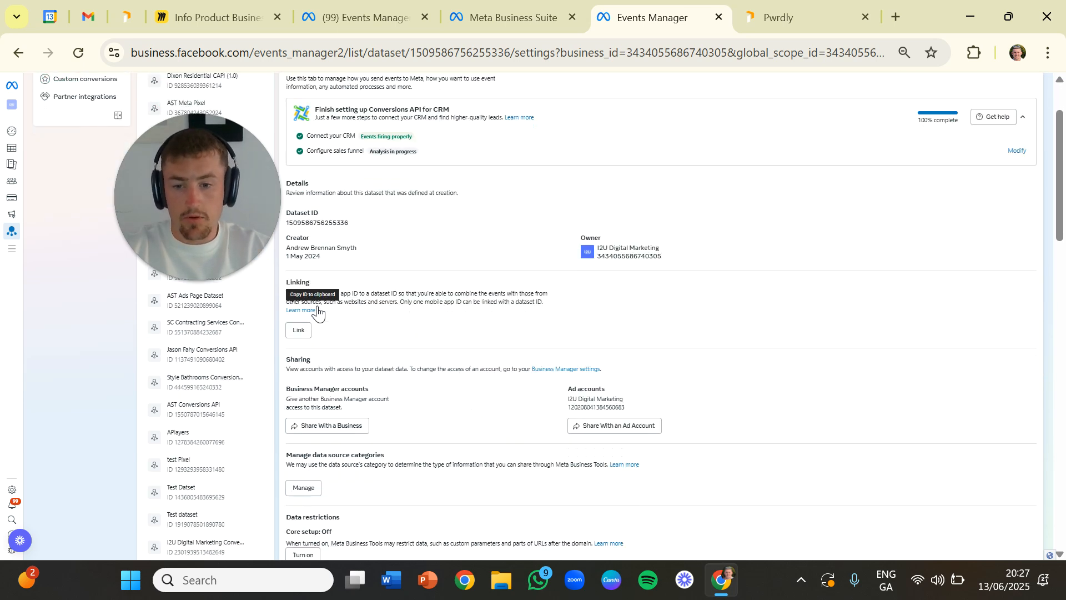
{"action": "scroll", "coordinate": [326, 324], "scroll_direction": "down", "scroll_amount": 5}
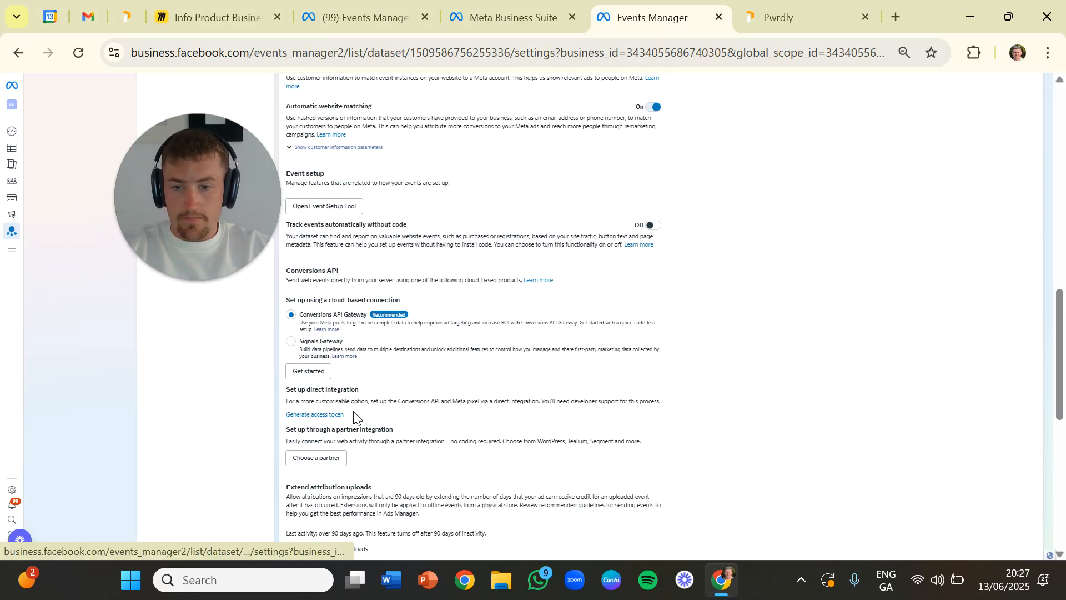
{"action": "left_click_drag", "start_coordinate": [287, 394], "coordinate": [360, 396]}
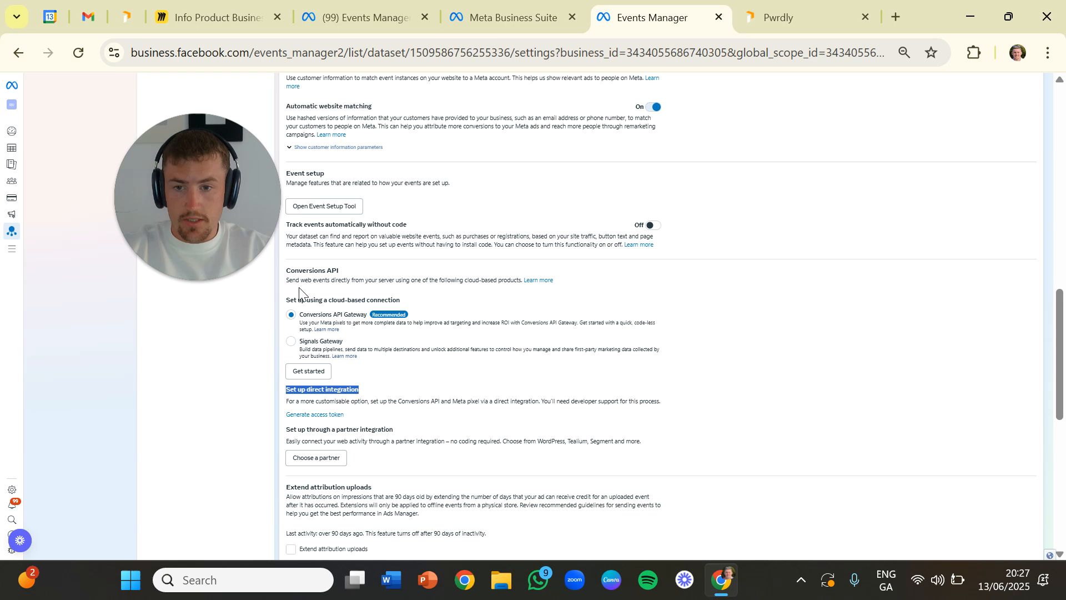
{"action": "left_click", "coordinate": [317, 266]}
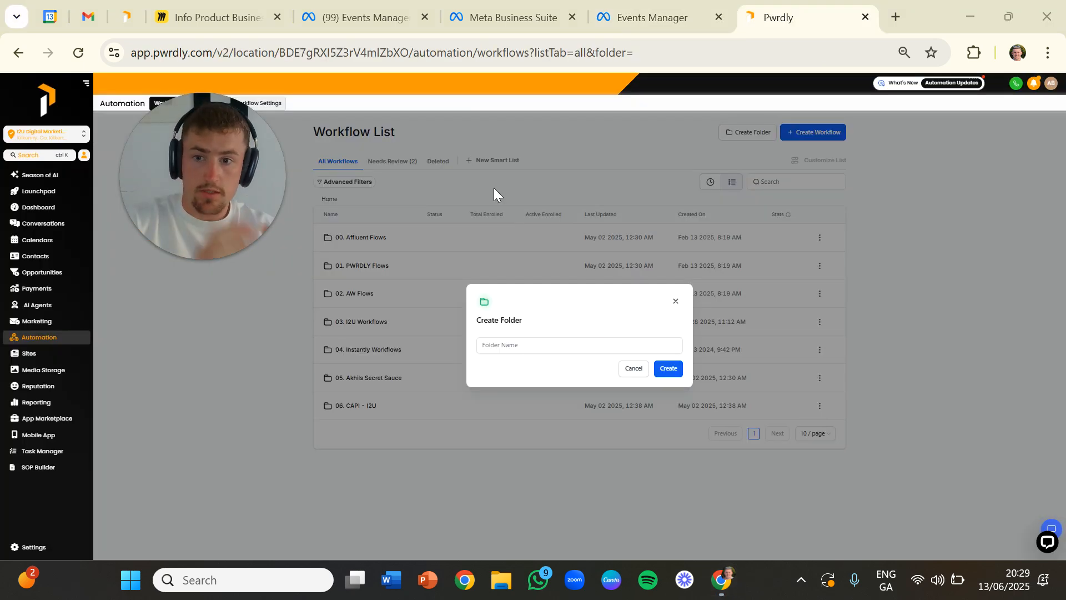
- Create a workflow folder named "07. CAPI - I2U"
{"action": "left_click", "coordinate": [519, 344]}
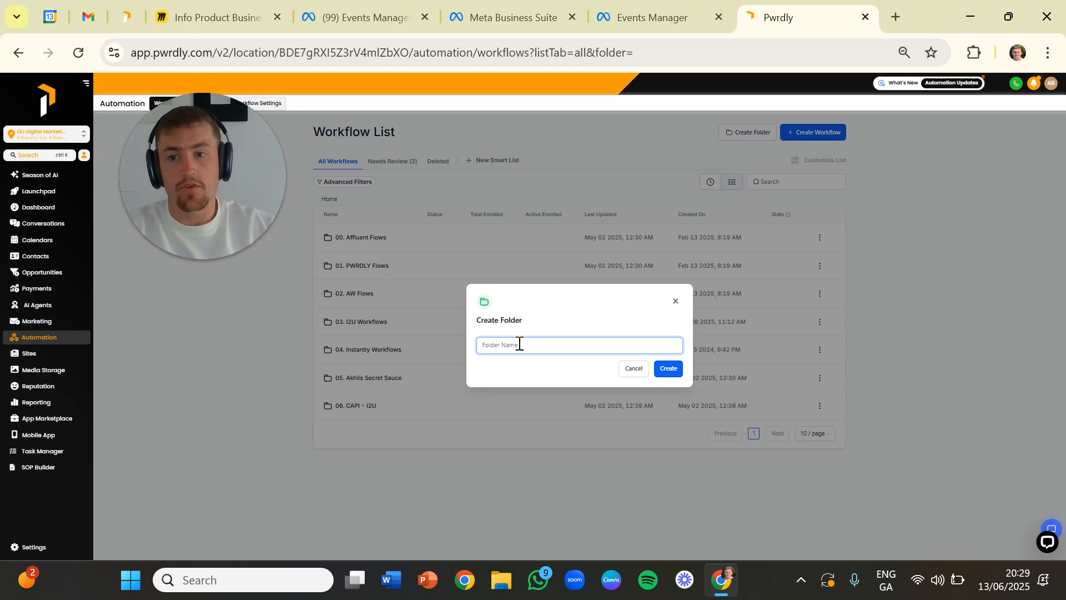
{"action": "type", "text": "07. CAPI - I2U"}
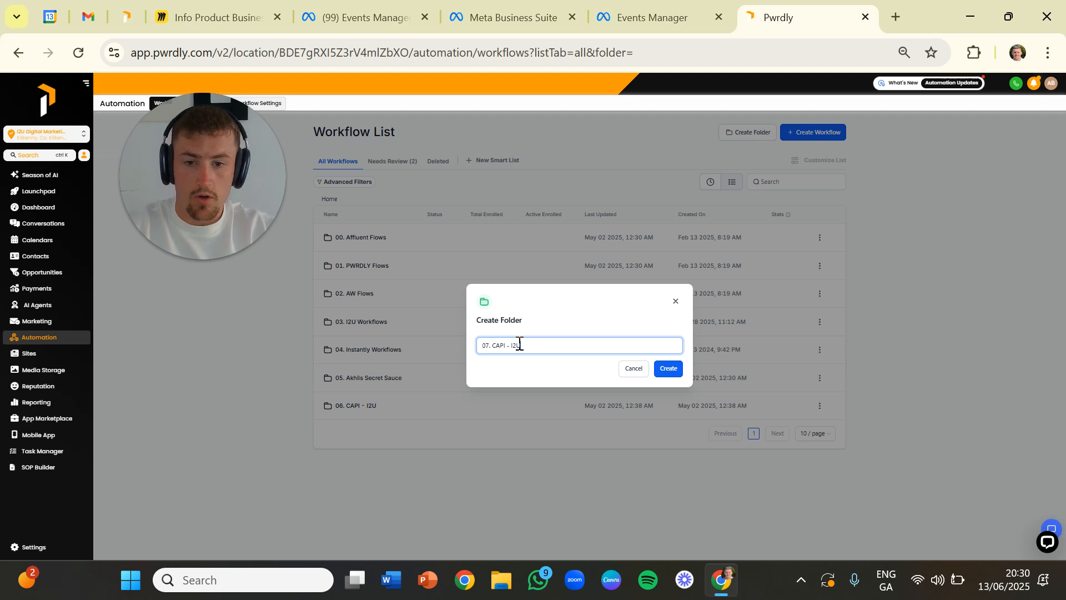
{"action": "left_click_drag", "start_coordinate": [527, 345], "coordinate": [456, 349]}
{"action": "left_click", "coordinate": [482, 345]}
{"action": "left_click_drag", "start_coordinate": [534, 345], "coordinate": [494, 346]}
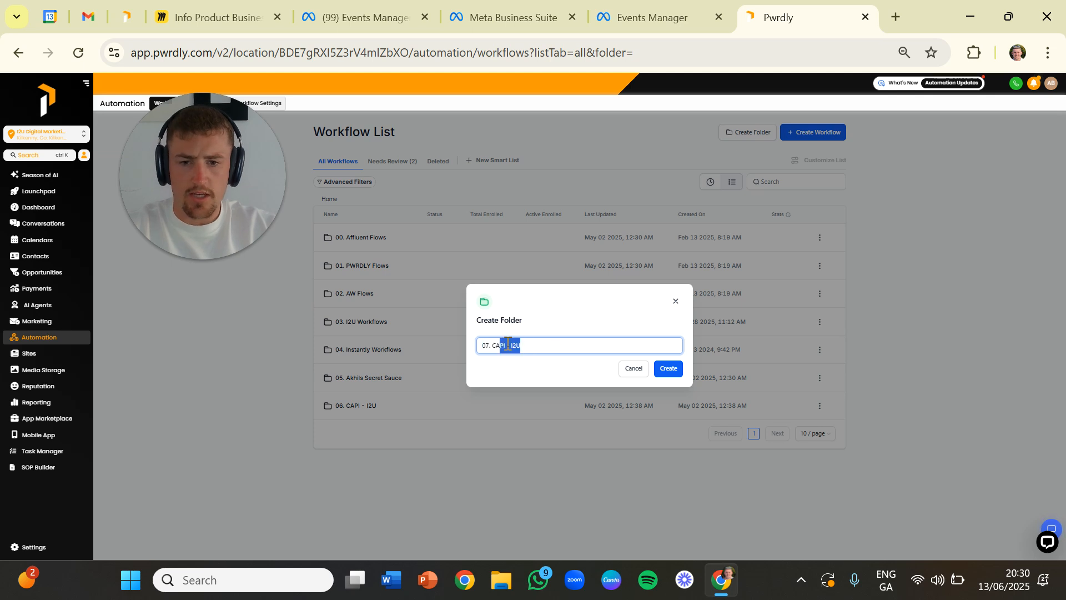
{"action": "left_click", "coordinate": [665, 369]}
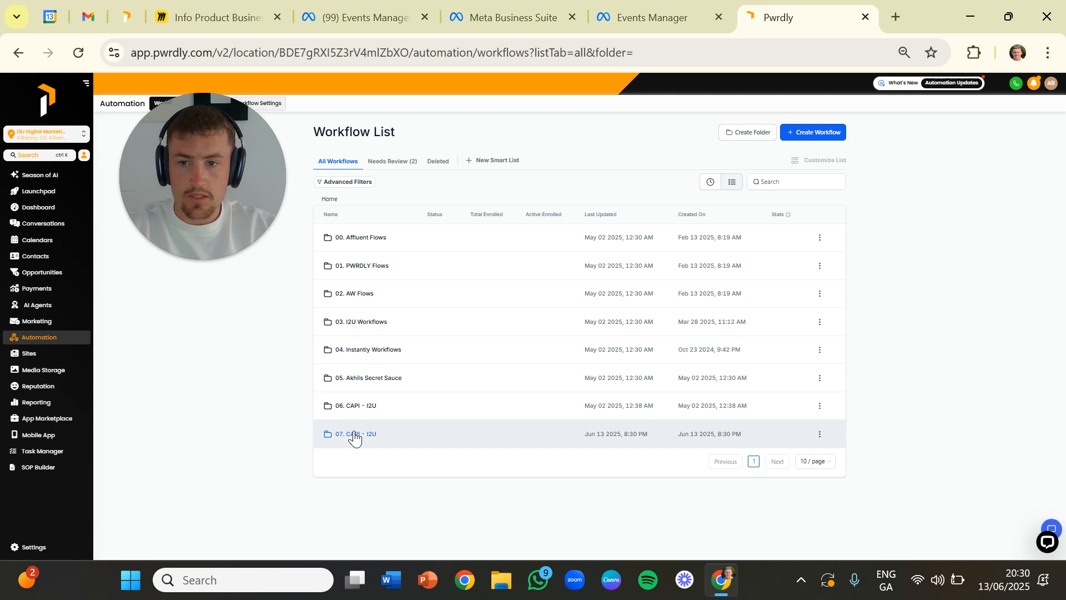
- Create a new workflow from scratch inside the "07. CAPI - I2U" folder
{"action": "left_click", "coordinate": [354, 434]}
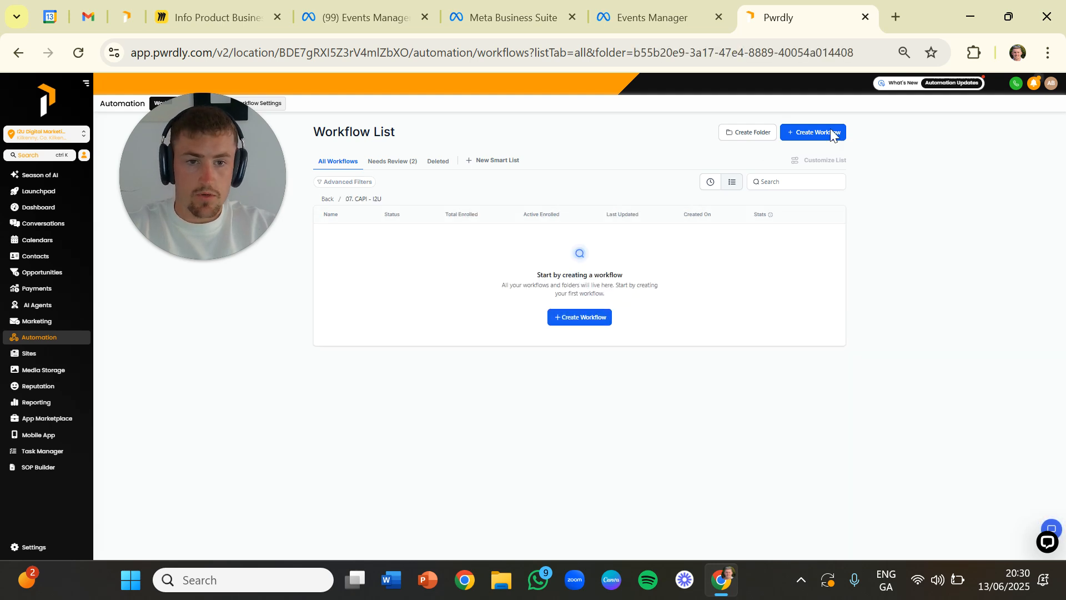
{"action": "left_click", "coordinate": [585, 329]}
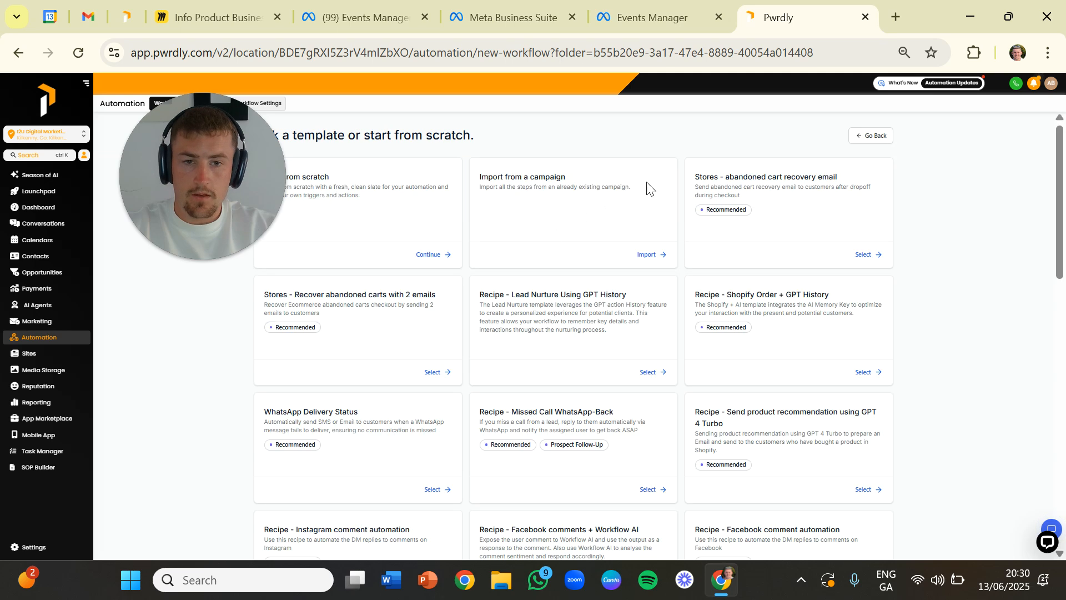
{"action": "left_click", "coordinate": [442, 254]}
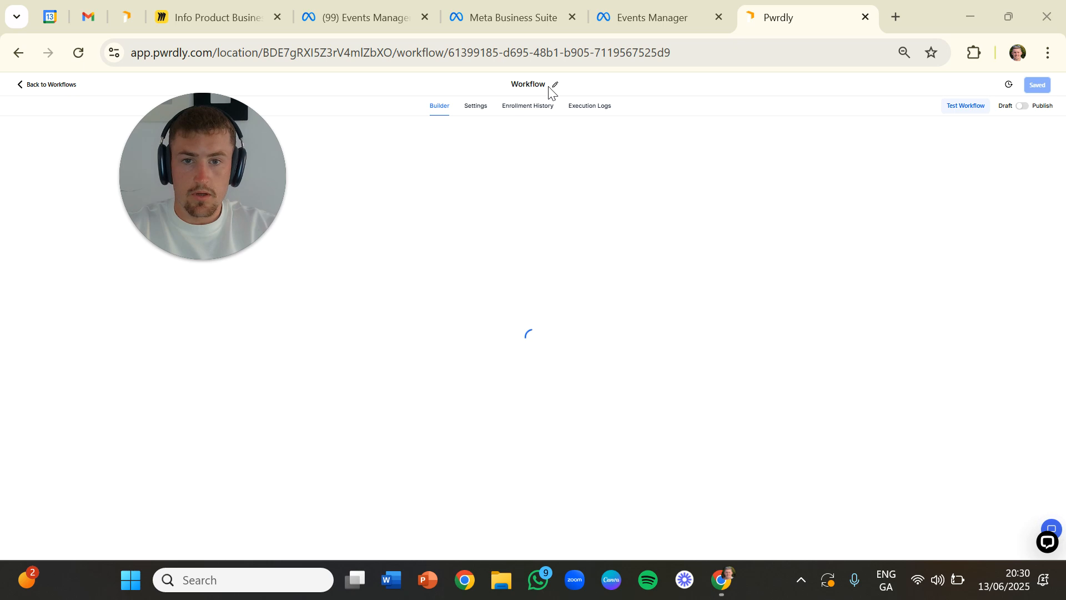
- Rename the workflow to "I2U01. New Lead Form Submission"
{"action": "left_click", "coordinate": [544, 86]}
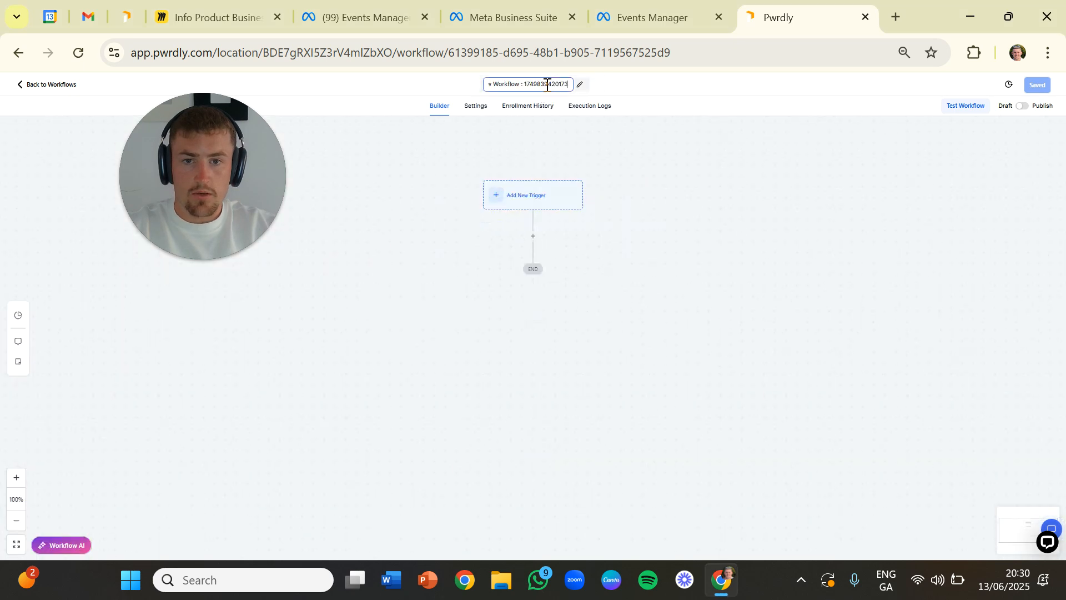
{"action": "left_click_drag", "start_coordinate": [571, 85], "coordinate": [478, 83]}
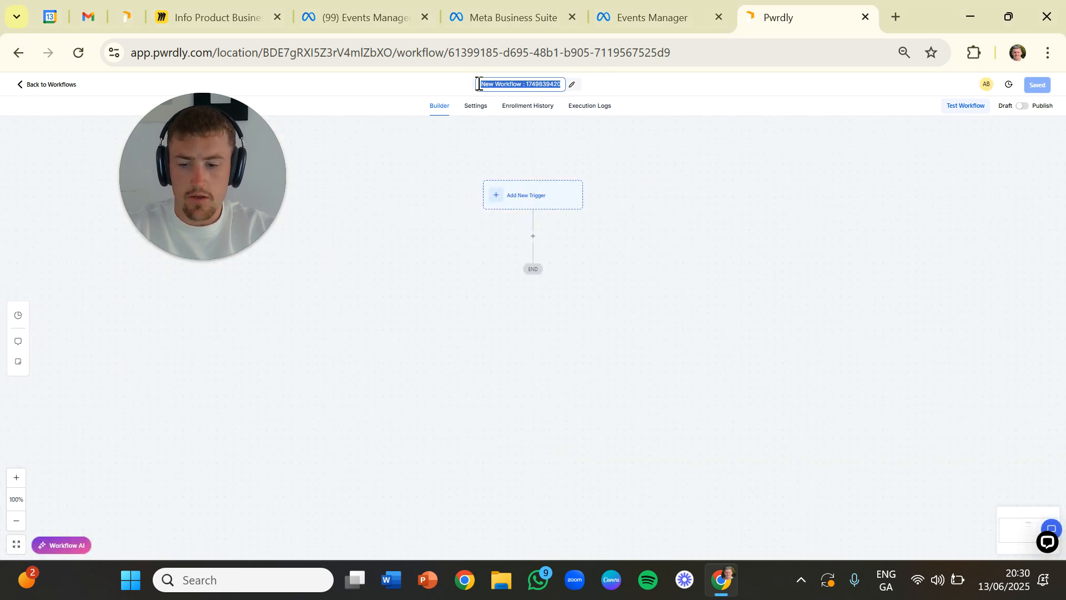
{"action": "type", "text": "I2U01. New Lead Fo"}
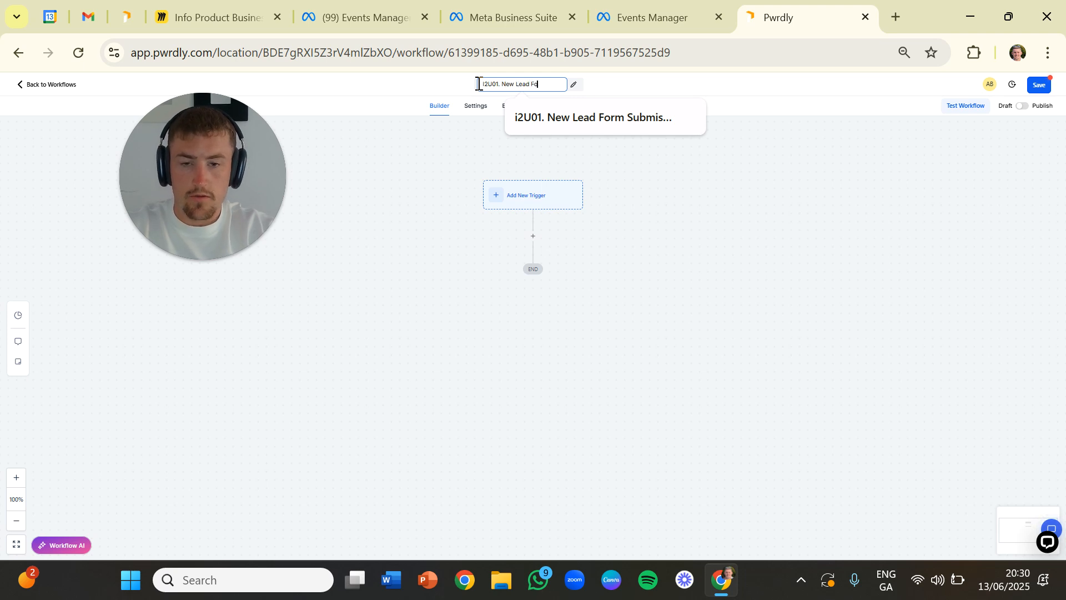
{"action": "type", "text": "rm Submission"}
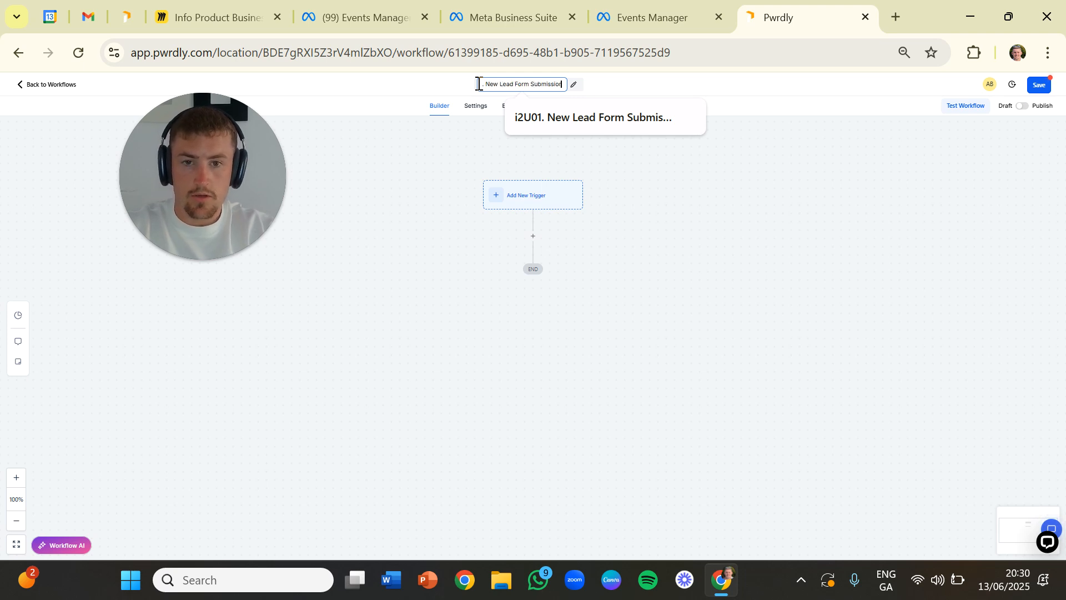
{"action": "key", "text": "Return"}
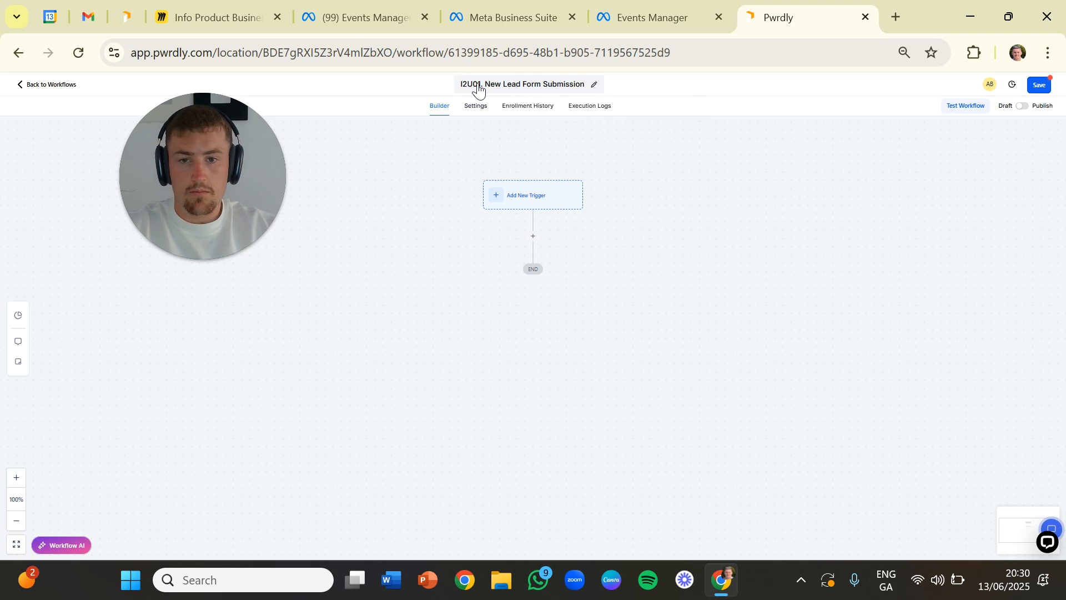
- Start a new trigger for the workflow using the Facebook Lead Form Submitted event
{"action": "left_click", "coordinate": [512, 200]}
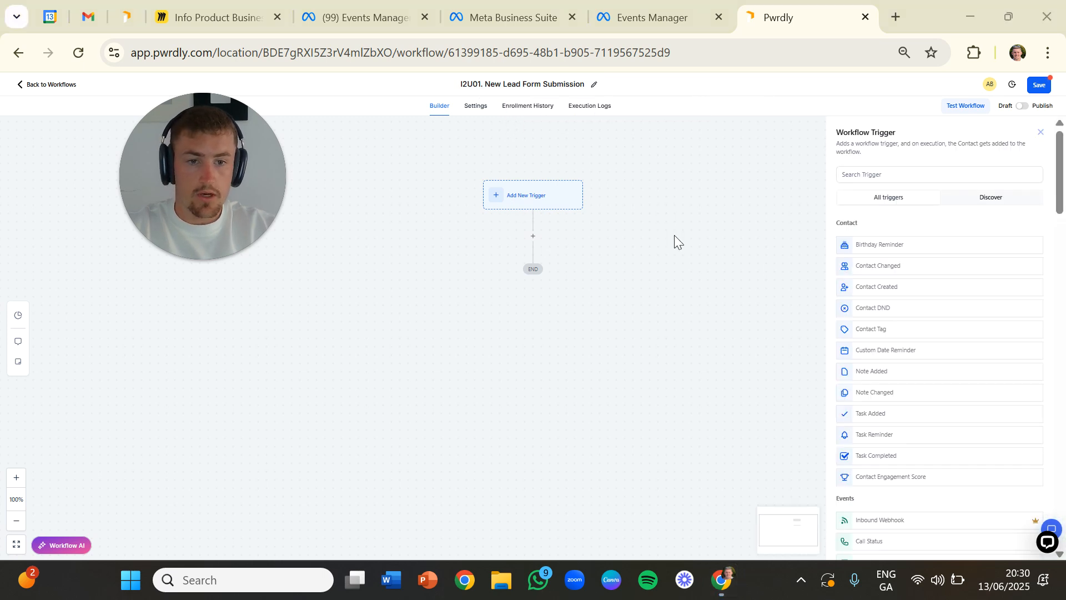
{"action": "left_click", "coordinate": [883, 173]}
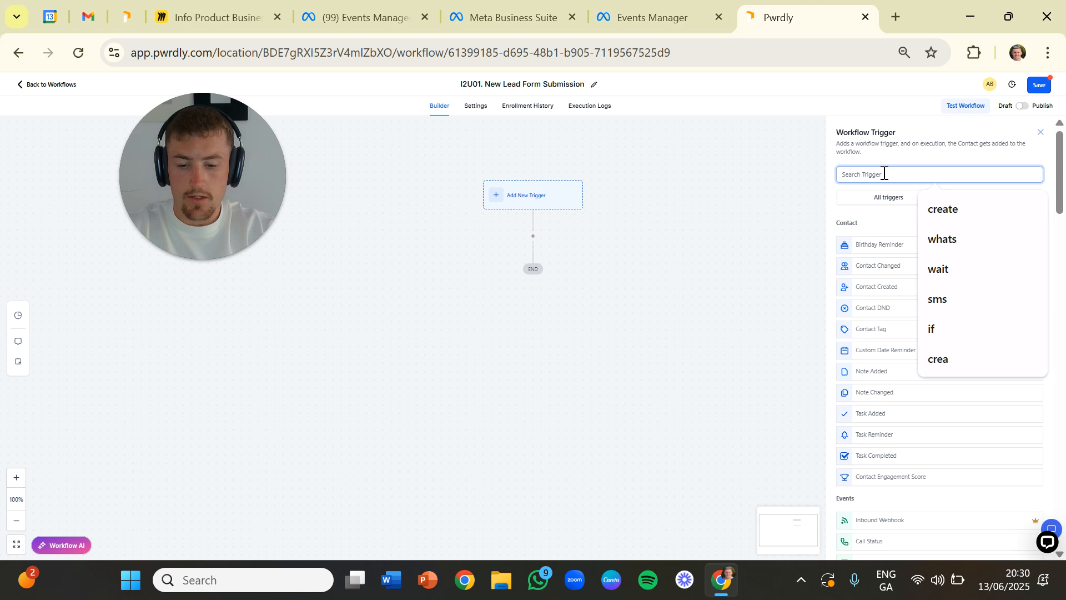
{"action": "type", "text": "lead form"}
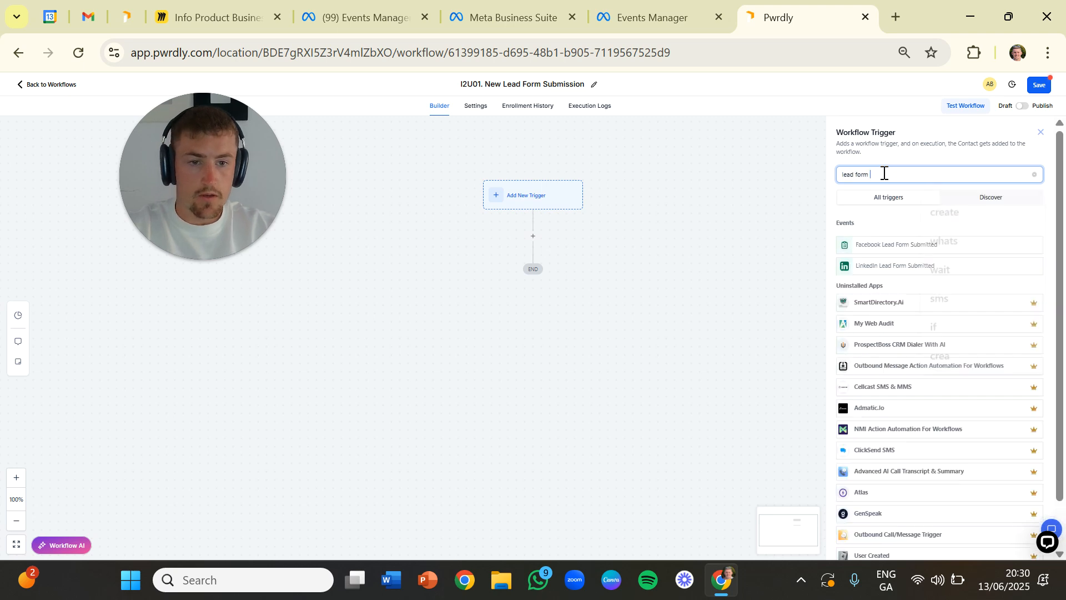
{"action": "left_click", "coordinate": [895, 243]}
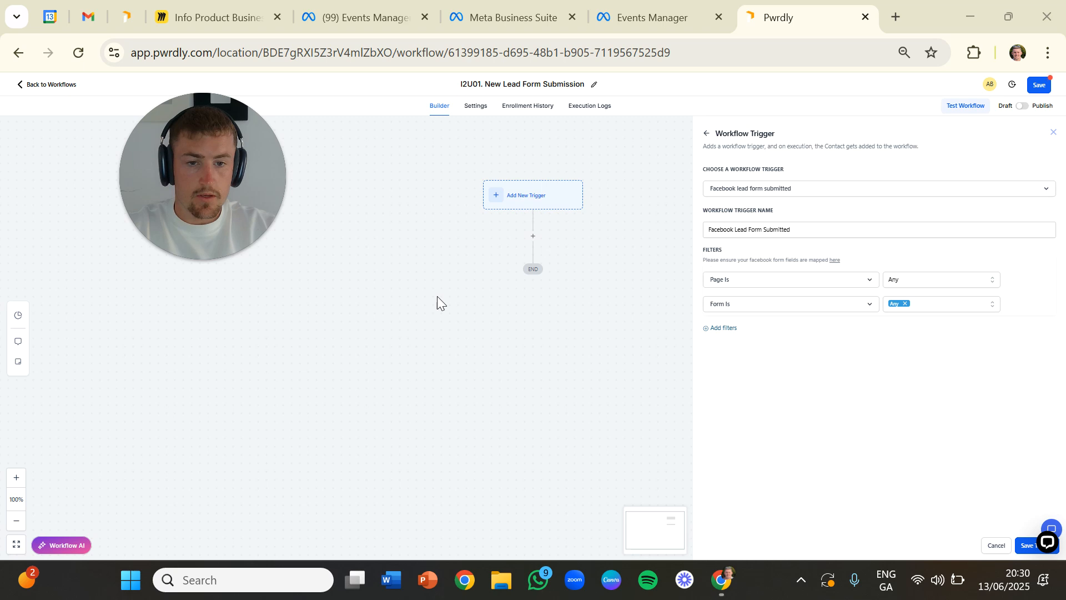
- Filter the trigger to the I2U Digital Marketing page, add the I2U Digital Lead Gen Form 05/25 to the form filter, and save it
{"action": "left_click", "coordinate": [899, 279]}
{"action": "left_click", "coordinate": [897, 336]}
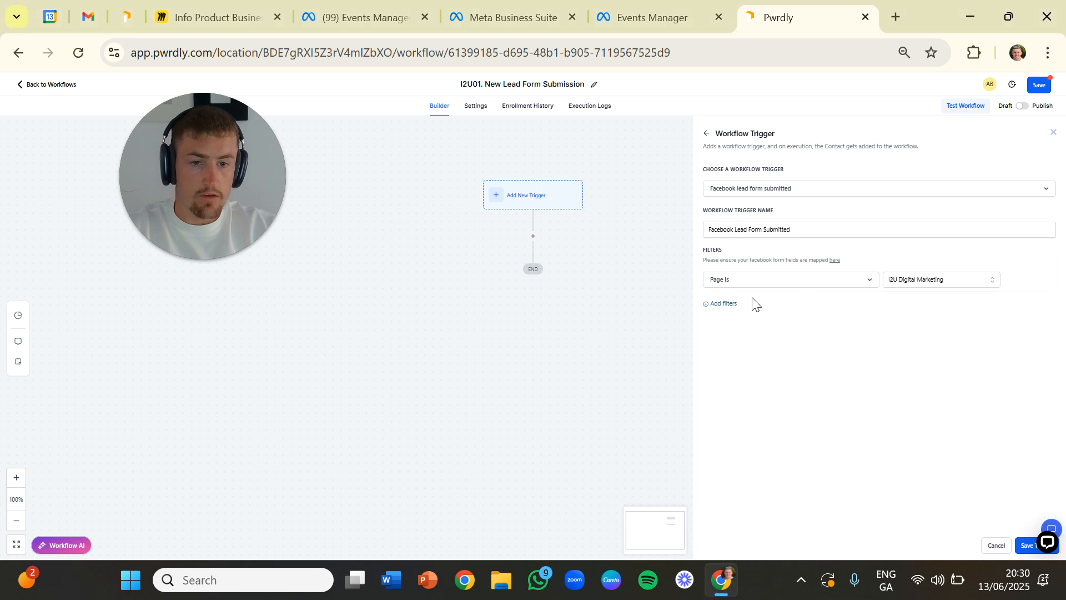
{"action": "left_click", "coordinate": [714, 304]}
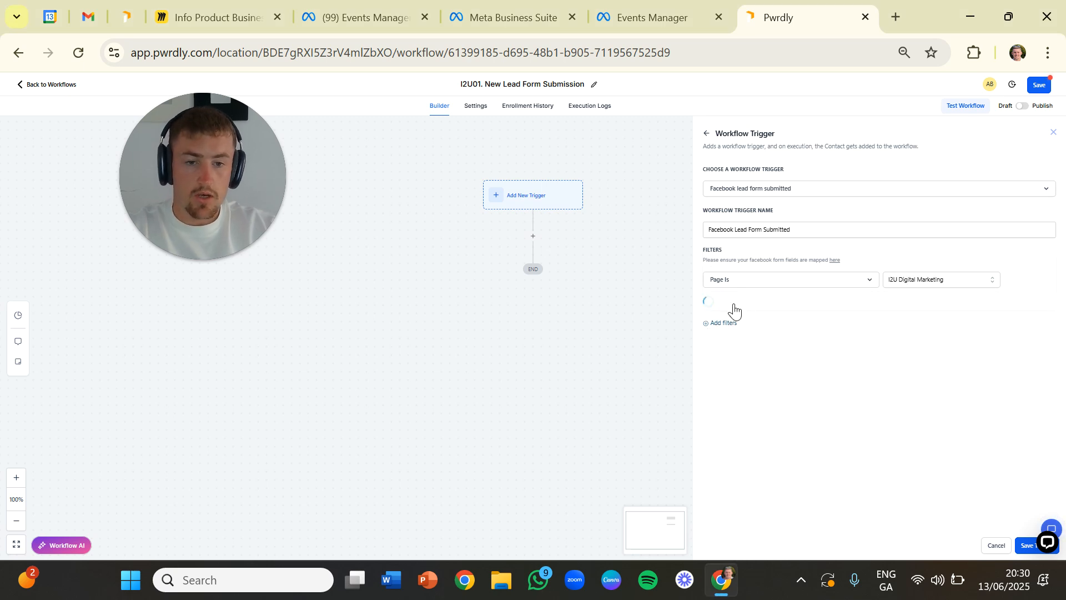
{"action": "left_click", "coordinate": [916, 304]}
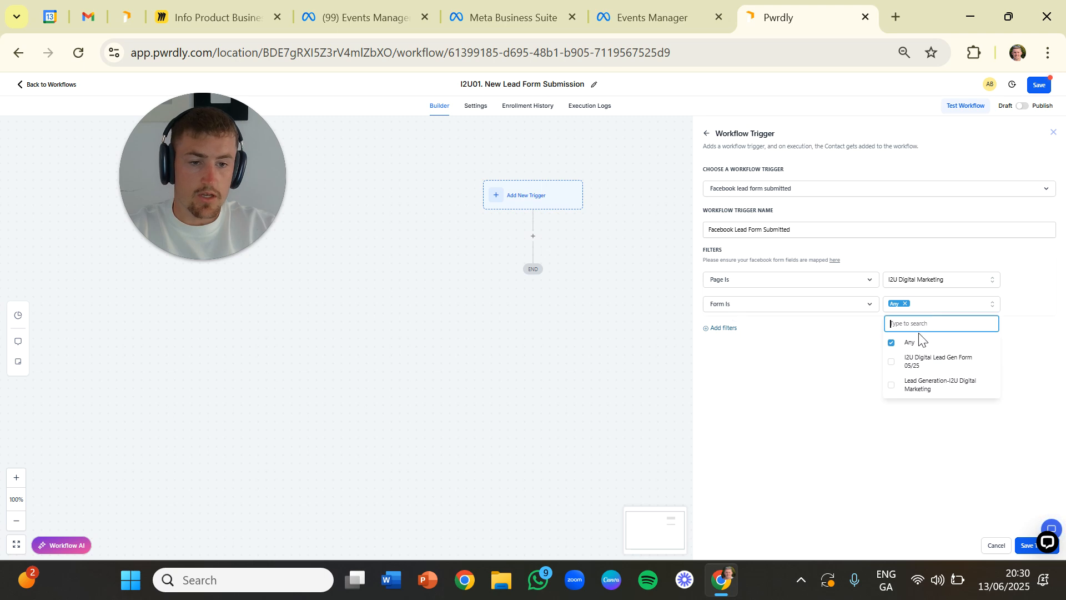
{"action": "left_click", "coordinate": [900, 364]}
{"action": "left_click", "coordinate": [814, 428]}
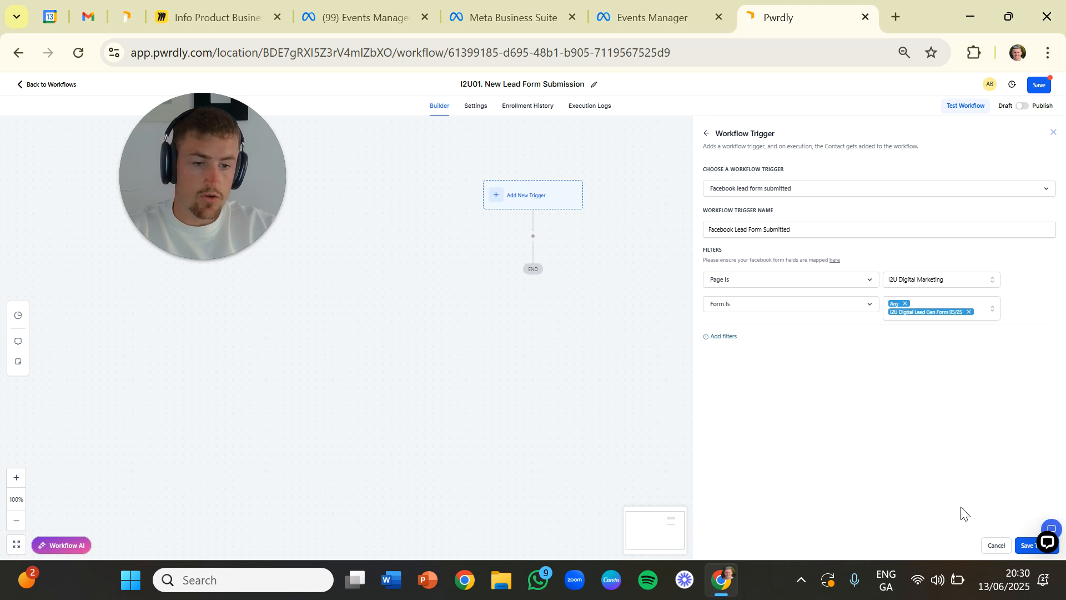
{"action": "left_click", "coordinate": [1024, 546]}
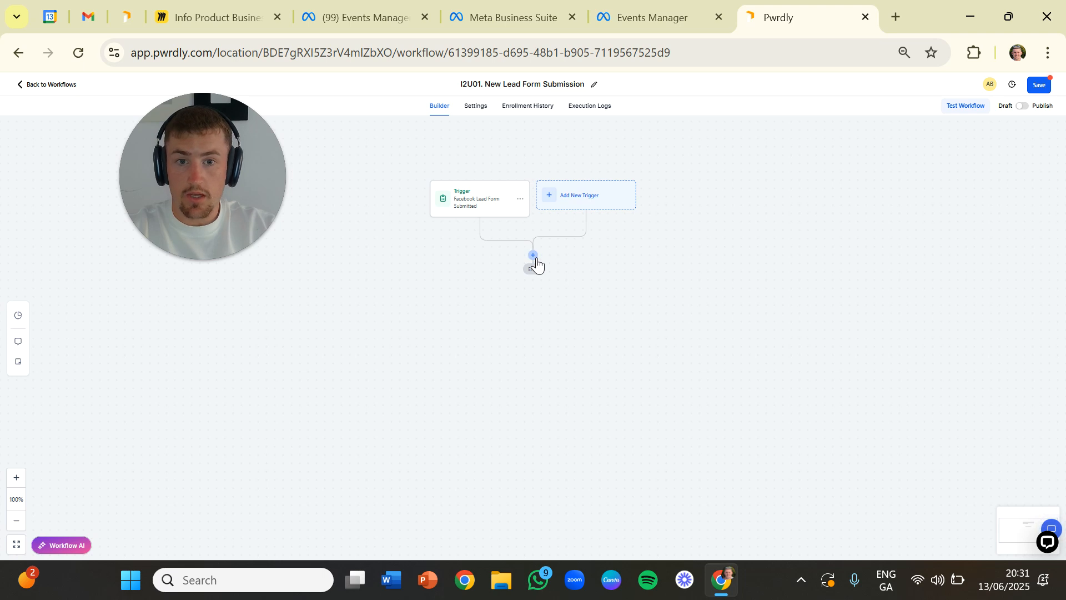
- Insert a Create/Update Opportunity action below the Facebook lead form trigger
{"action": "left_click", "coordinate": [533, 255]}
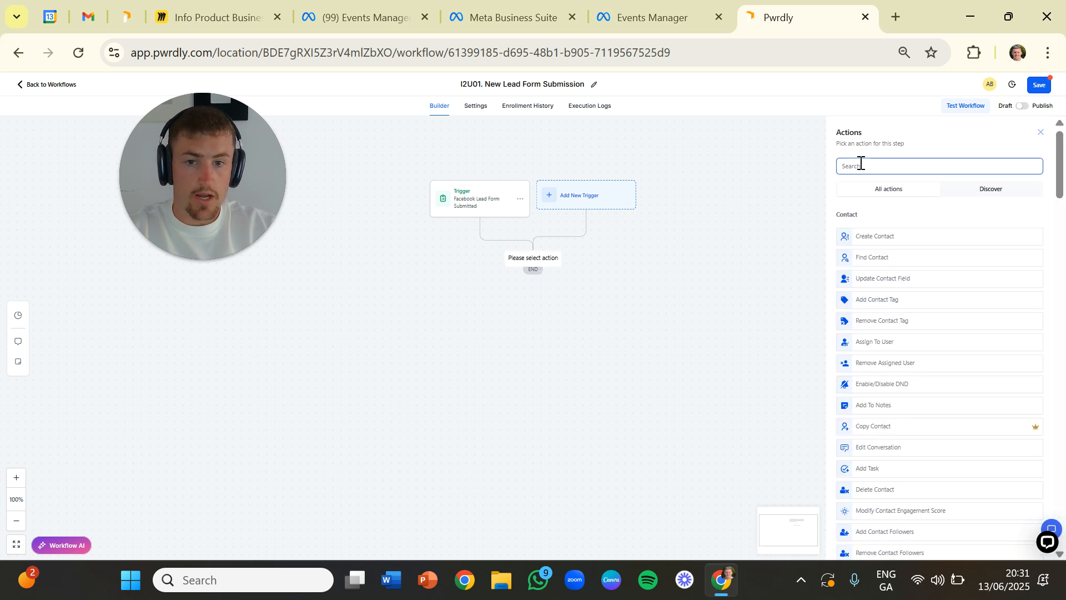
{"action": "left_click", "coordinate": [992, 164]}
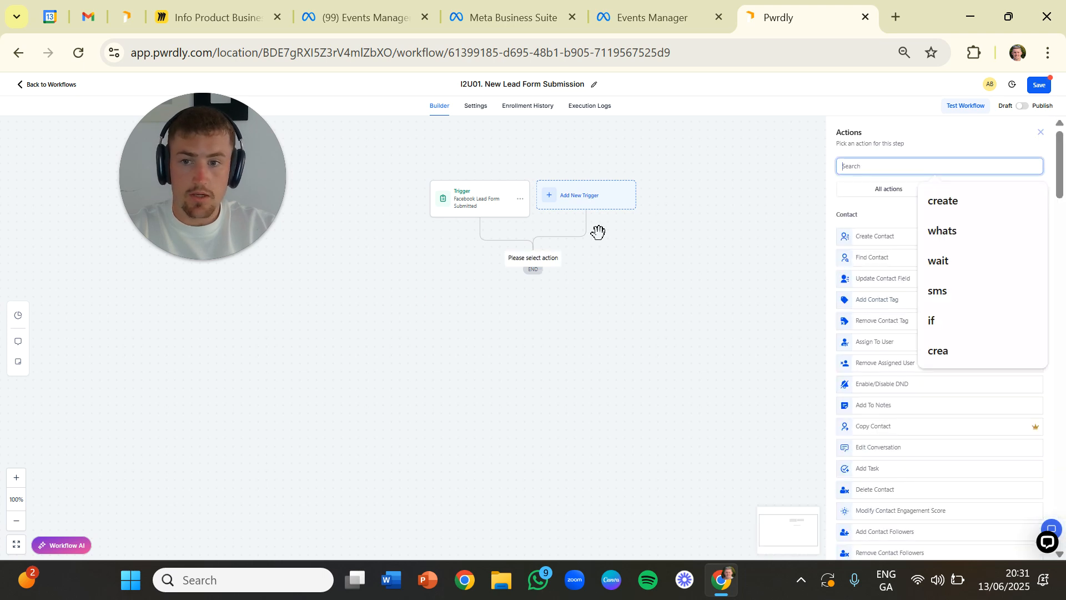
{"action": "left_click", "coordinate": [380, 321]}
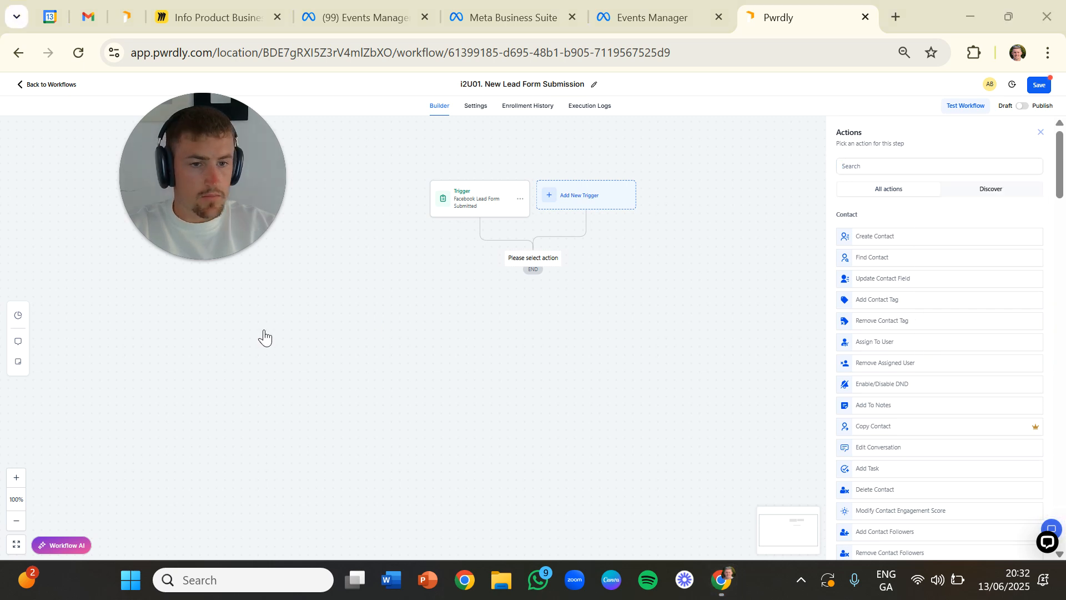
{"action": "left_click", "coordinate": [878, 167]}
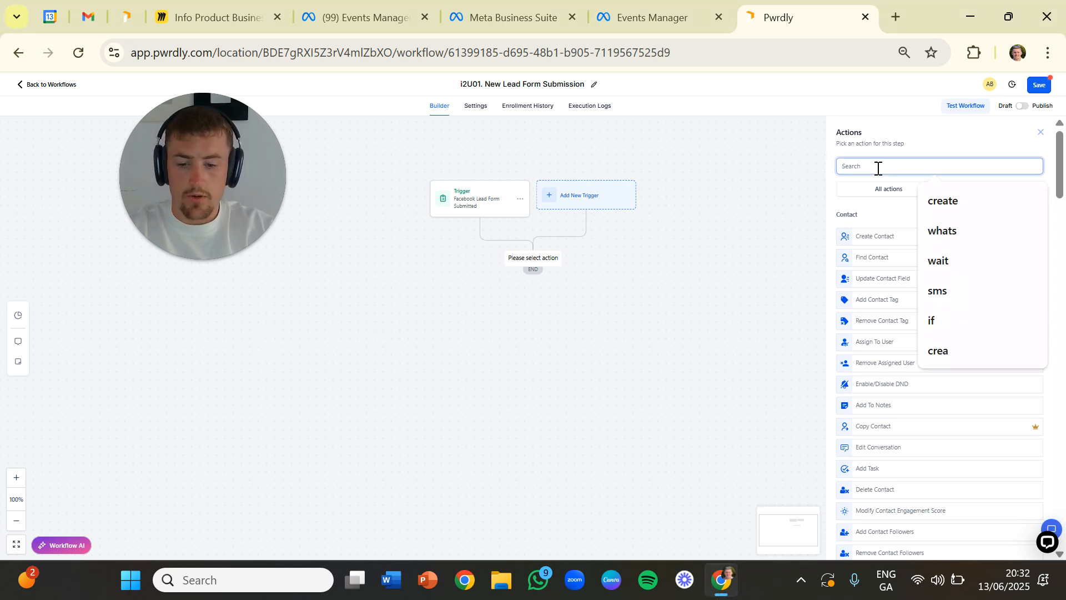
{"action": "type", "text": "create"}
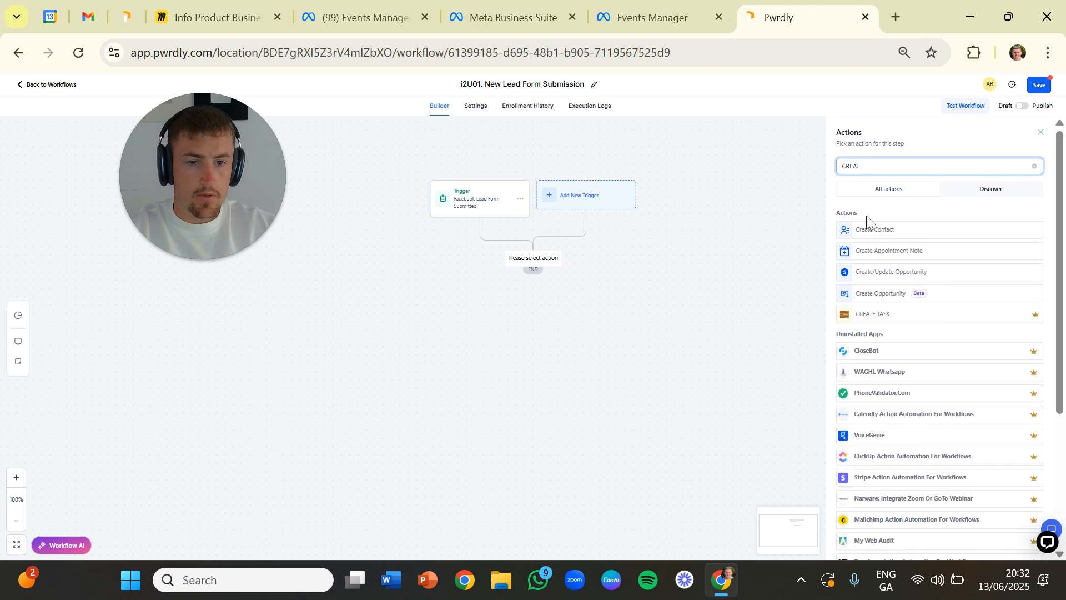
{"action": "left_click", "coordinate": [868, 271]}
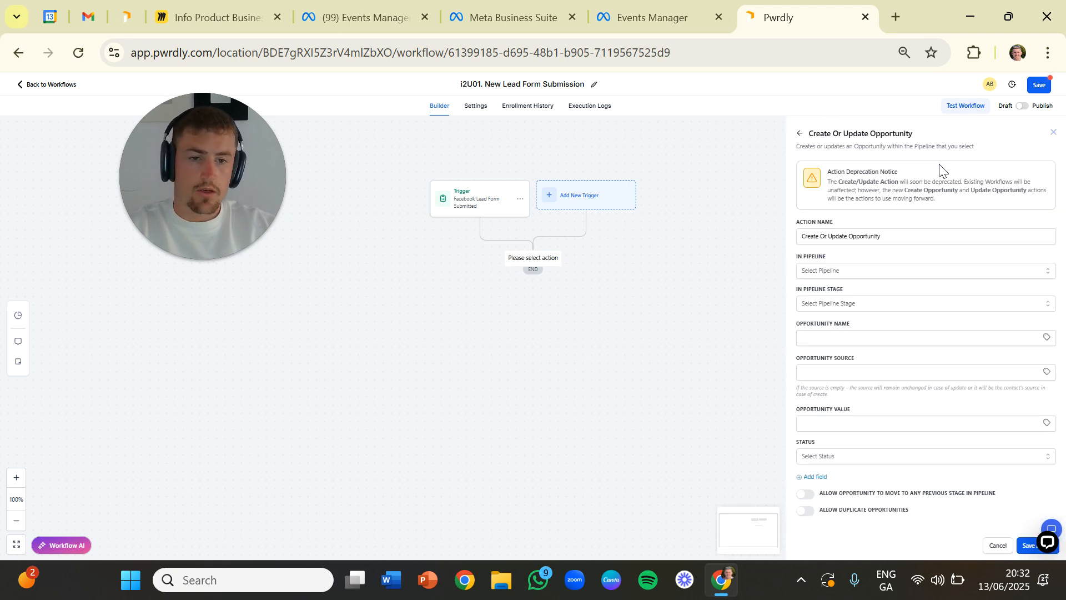
- Assign the opportunity to the "05 | Paid Ads" pipeline at the New Lead stage, with the contact's first name field as its name
{"action": "left_click", "coordinate": [854, 270]}
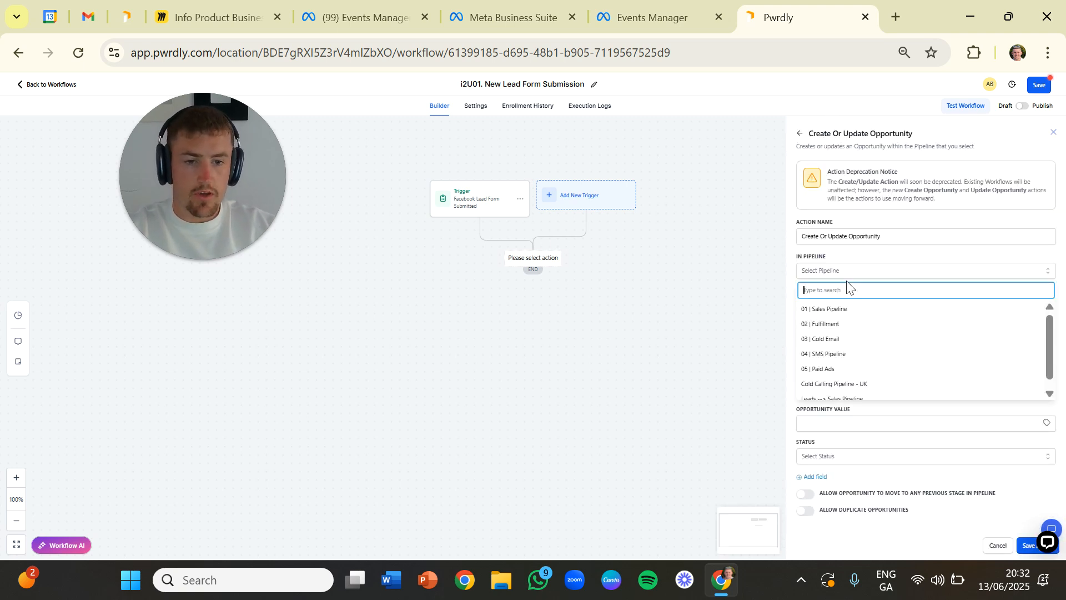
{"action": "left_click", "coordinate": [833, 370]}
{"action": "left_click", "coordinate": [830, 306]}
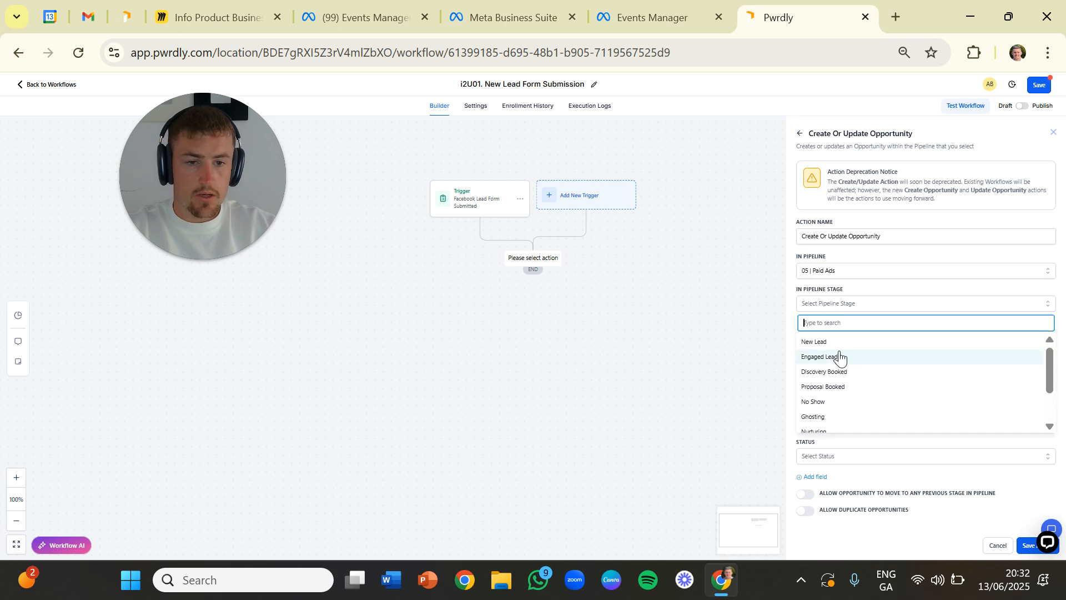
{"action": "left_click", "coordinate": [837, 340]}
{"action": "left_click", "coordinate": [837, 336]}
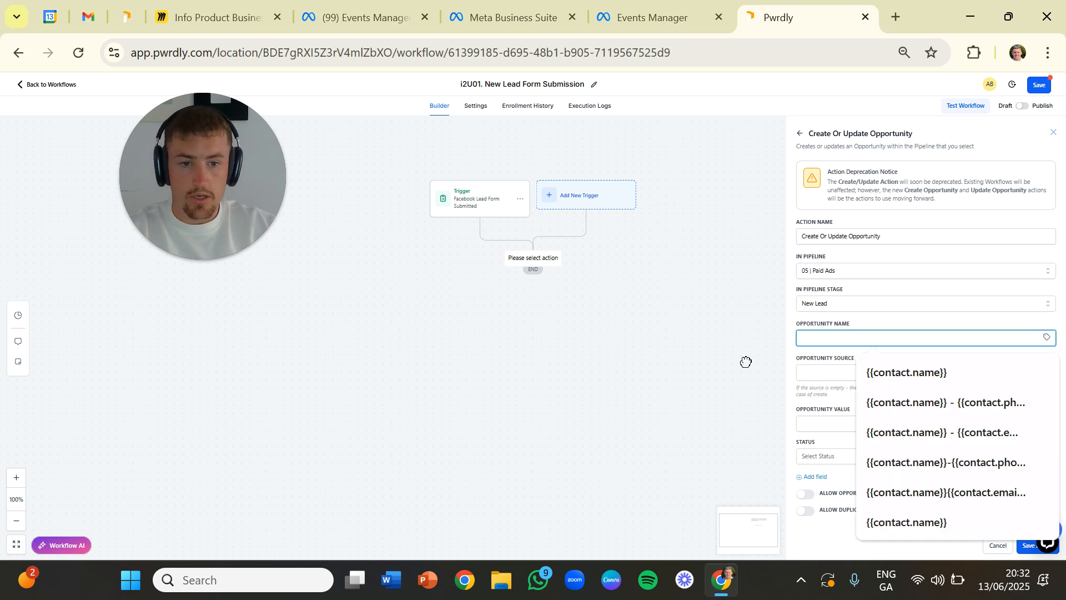
{"action": "left_click", "coordinate": [1046, 337]}
{"action": "left_click", "coordinate": [986, 366]}
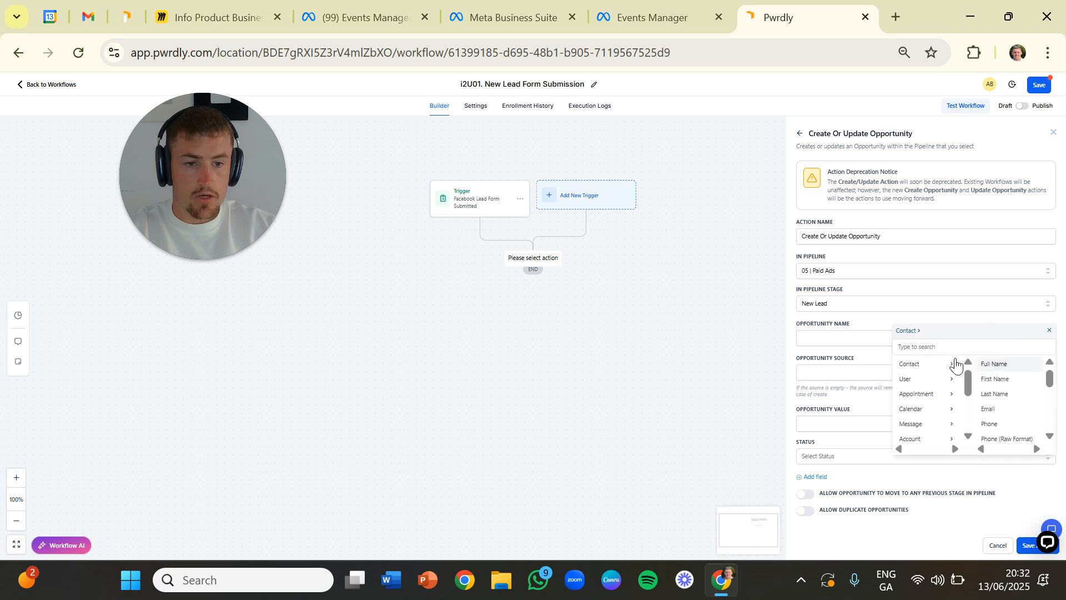
{"action": "left_click", "coordinate": [994, 378]}
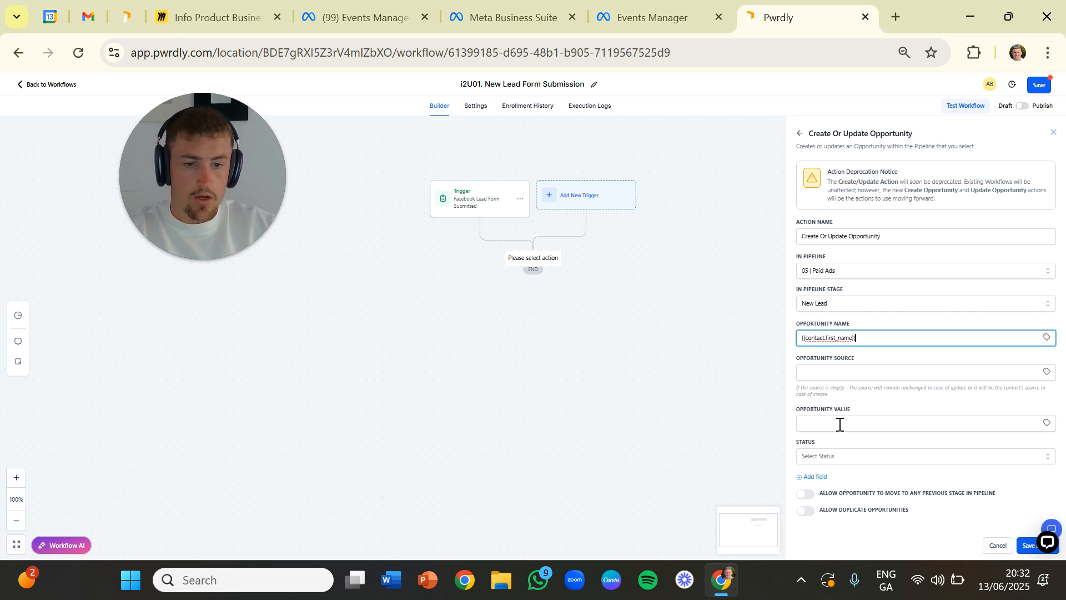
- Set the opportunity's status to open, then save the action and the workflow and return to the workflow list
{"action": "left_click", "coordinate": [819, 456]}
{"action": "left_click", "coordinate": [820, 477]}
{"action": "left_click", "coordinate": [1029, 547]}
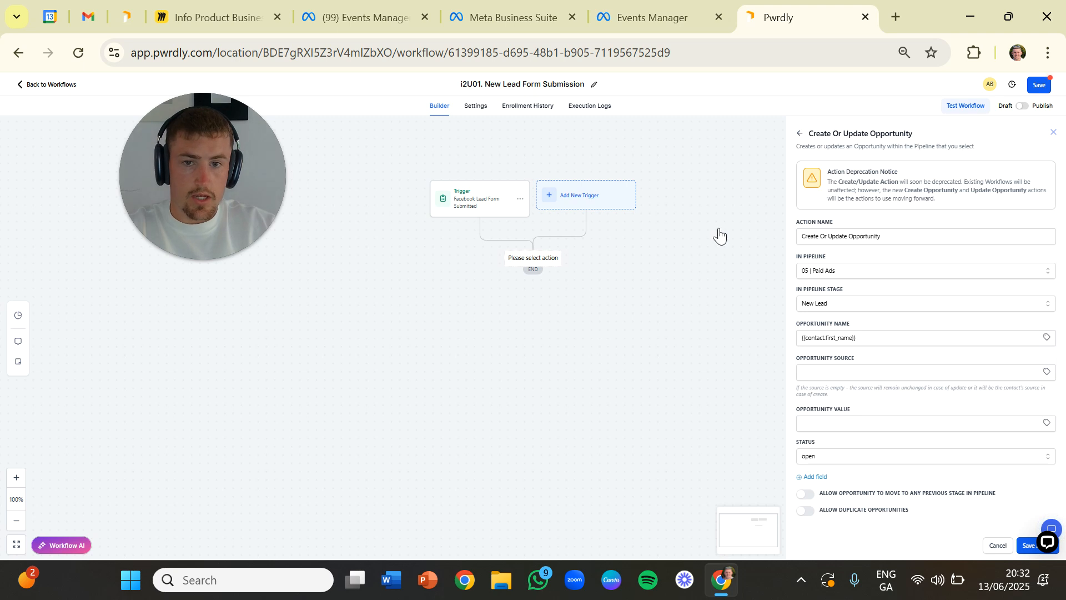
{"action": "left_click", "coordinate": [1044, 84]}
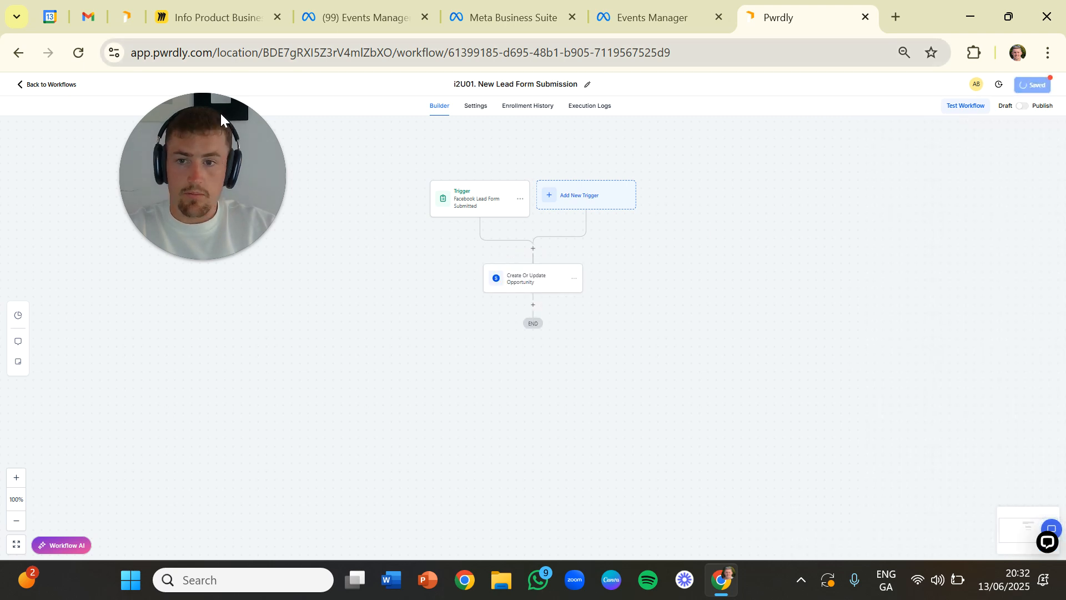
{"action": "left_click", "coordinate": [52, 85]}
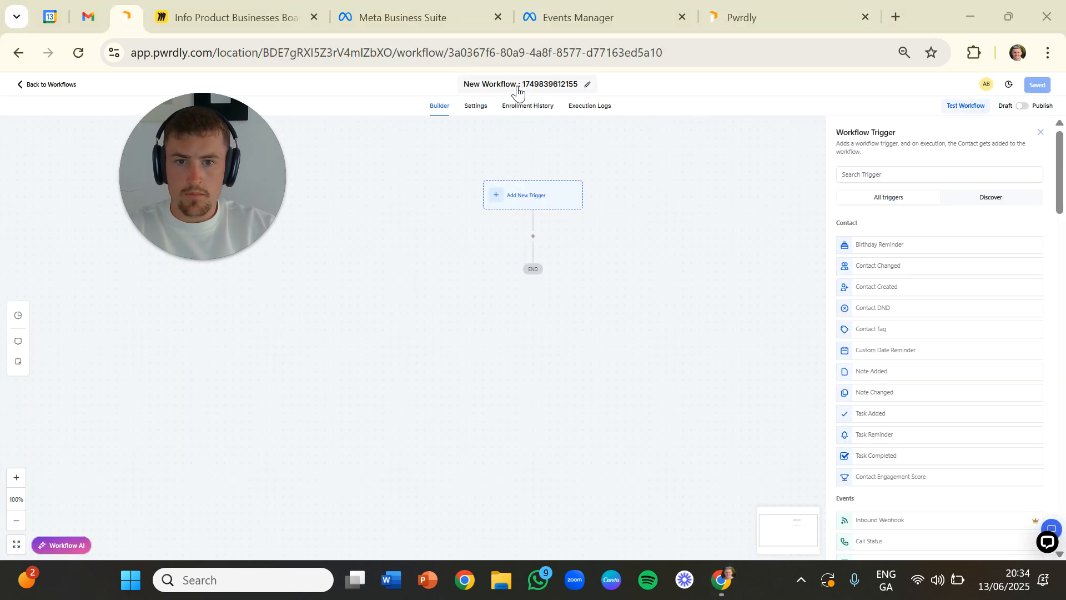
- Rename the second new workflow to "I2U02. New Lead Booked Appointment"
{"action": "left_click", "coordinate": [518, 86]}
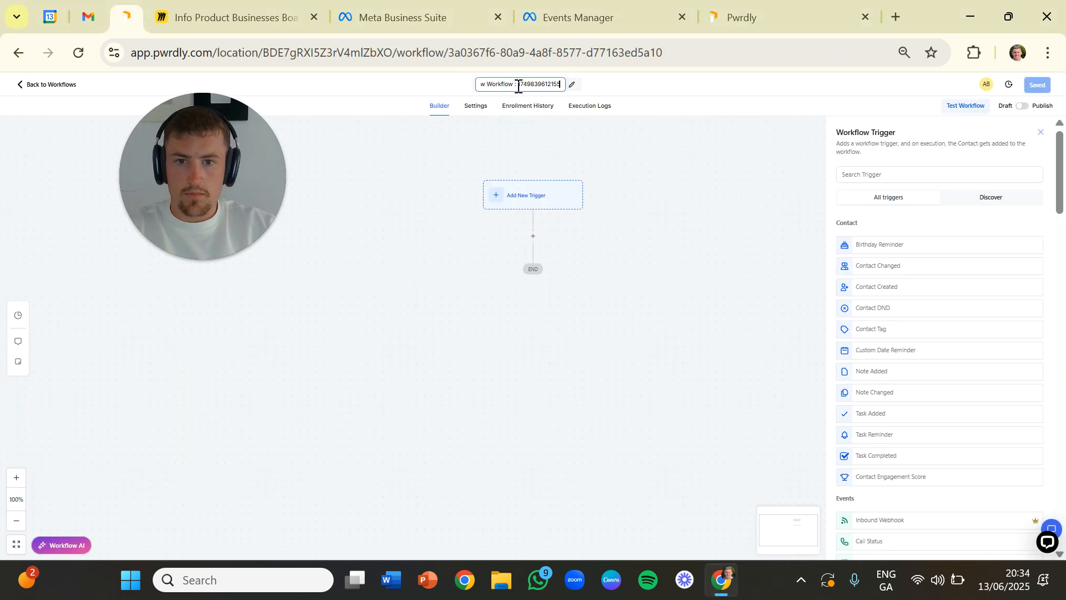
{"action": "triple_click", "coordinate": [550, 83]}
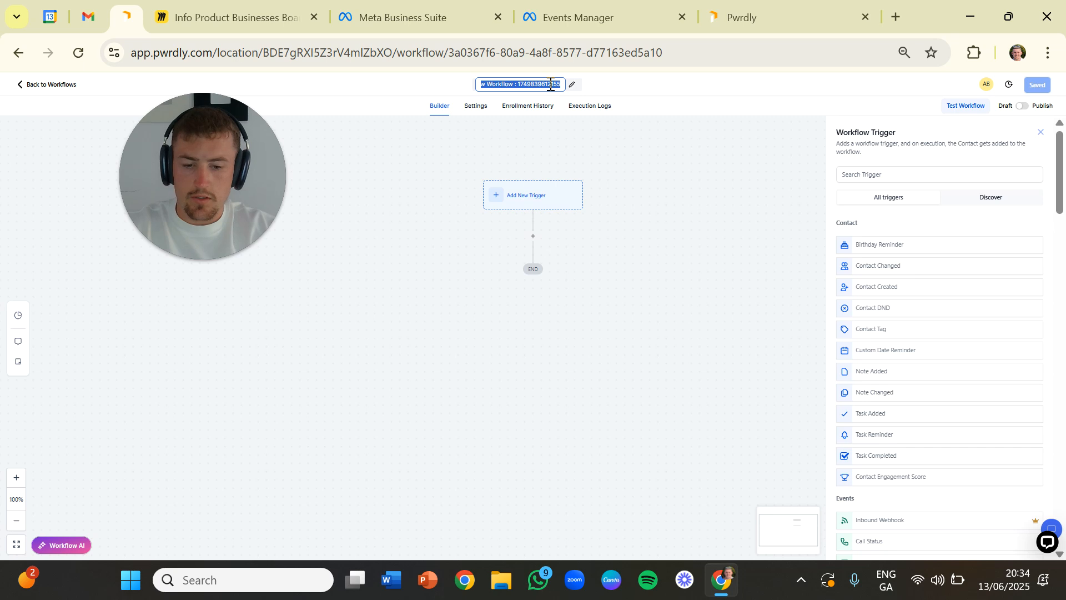
{"action": "type", "text": "I2U02. New Lead Booked Appoi"}
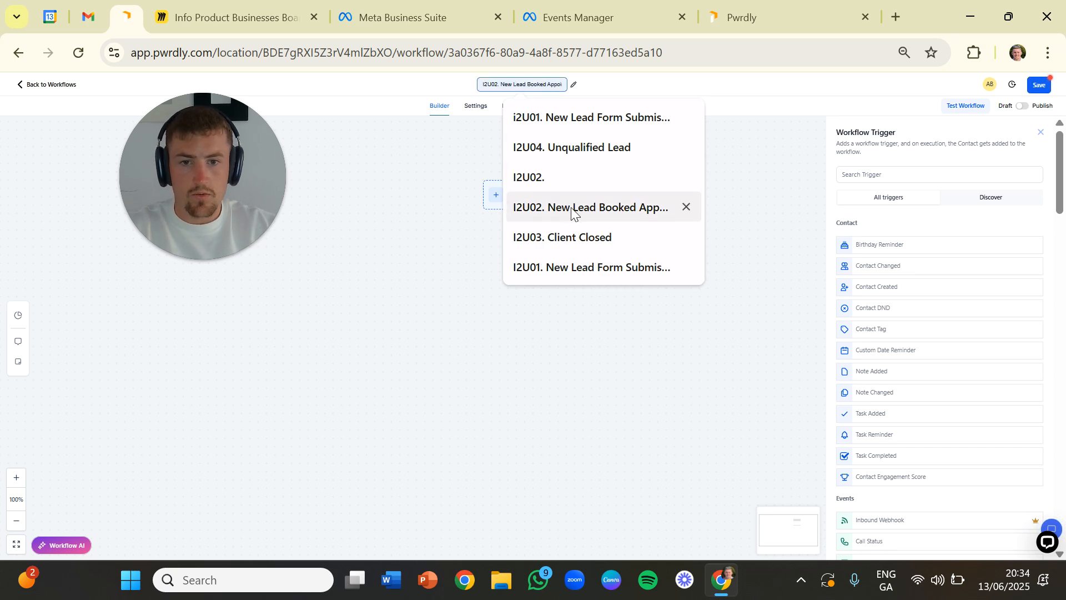
{"action": "left_click", "coordinate": [572, 210]}
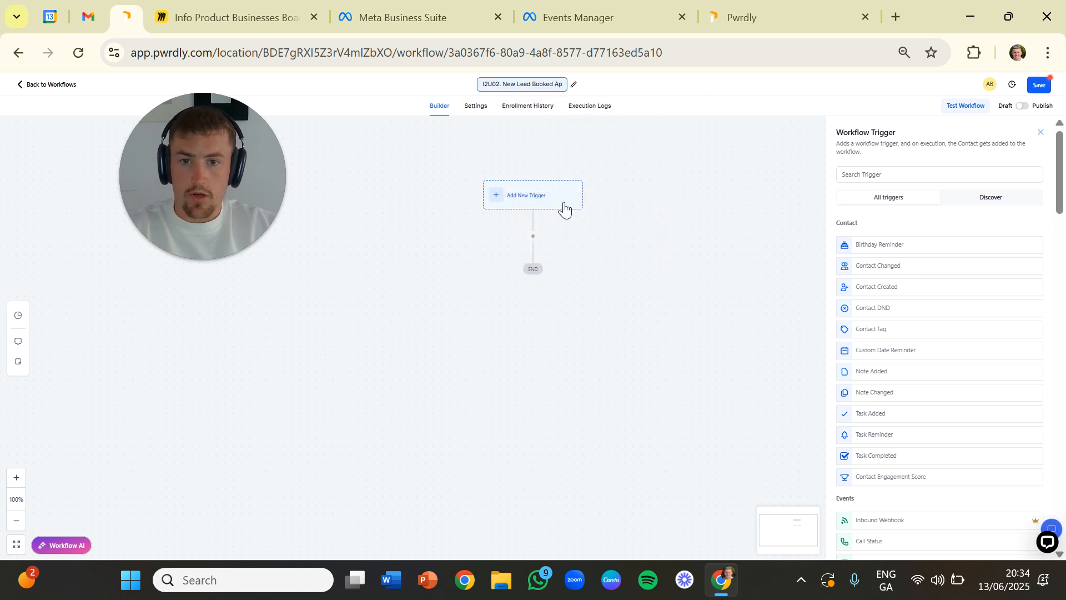
{"action": "key", "text": "Return"}
- Choose Pipeline Stage Changed as the trigger of the booked appointment workflow
{"action": "left_click", "coordinate": [862, 175]}
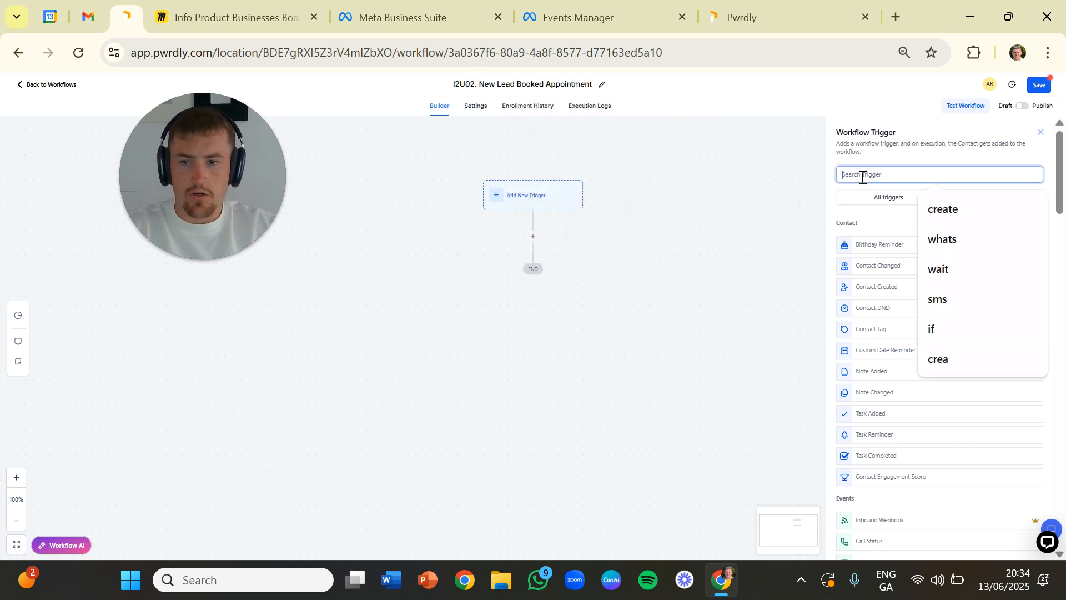
{"action": "type", "text": "Pipe"}
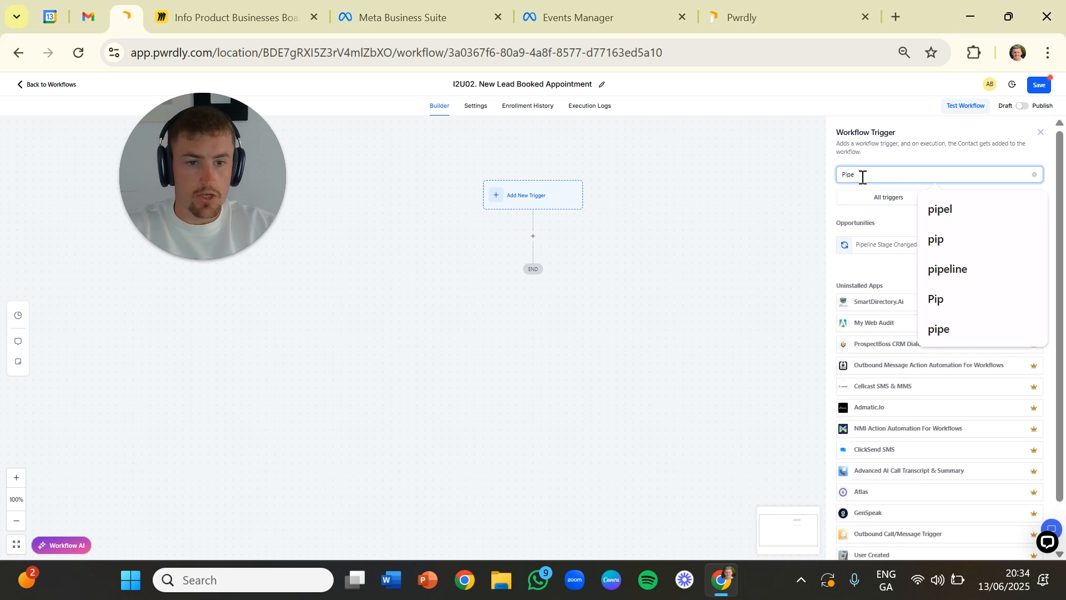
{"action": "left_click", "coordinate": [877, 242]}
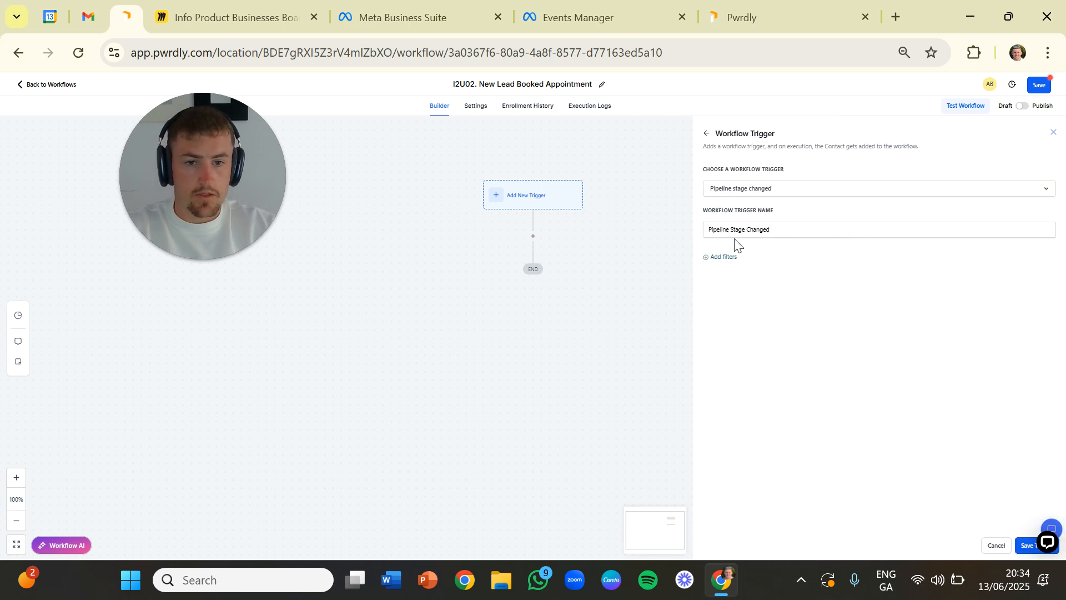
- Save the Pipeline Stage Changed trigger, reopen it and add an In pipeline filter set to "05 | Paid Ads"
{"action": "left_click", "coordinate": [1028, 547]}
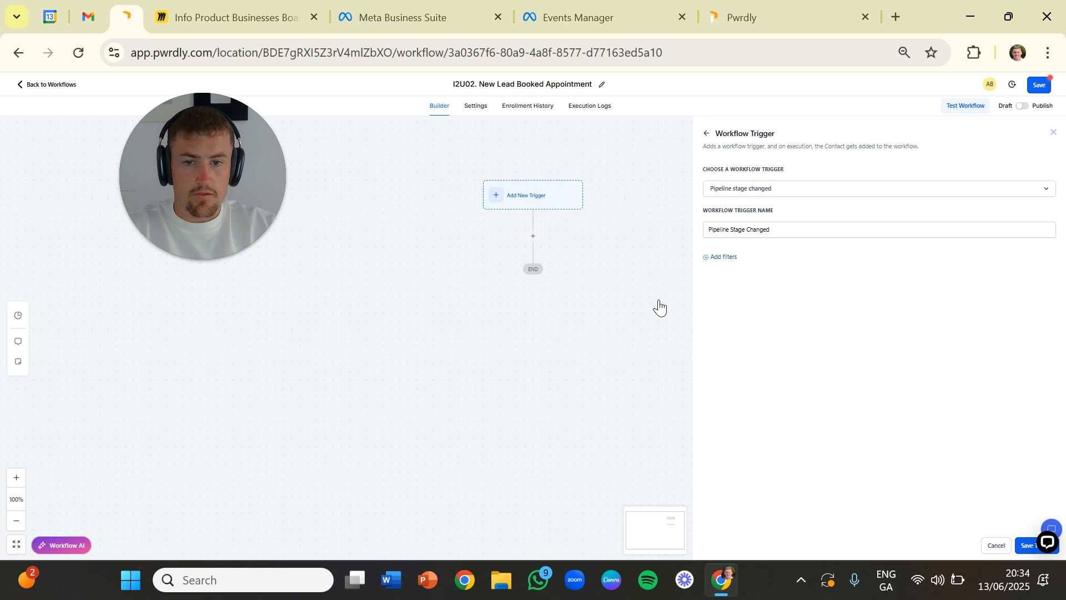
{"action": "left_click", "coordinate": [485, 203]}
{"action": "left_click", "coordinate": [709, 257]}
{"action": "left_click", "coordinate": [733, 268]}
{"action": "left_click", "coordinate": [742, 352]}
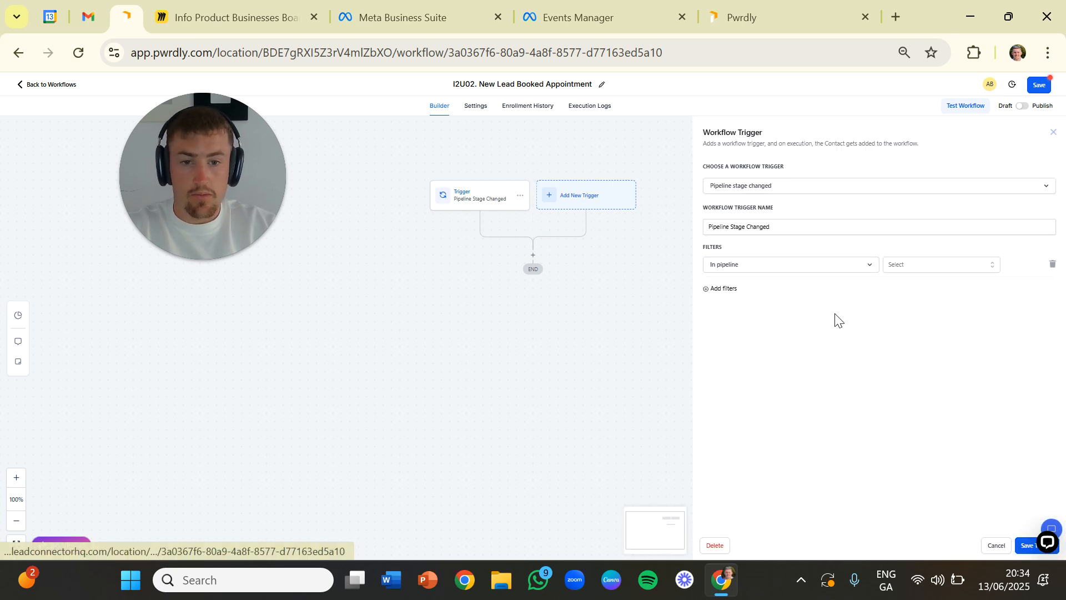
{"action": "left_click", "coordinate": [917, 266]}
{"action": "left_click", "coordinate": [911, 363]}
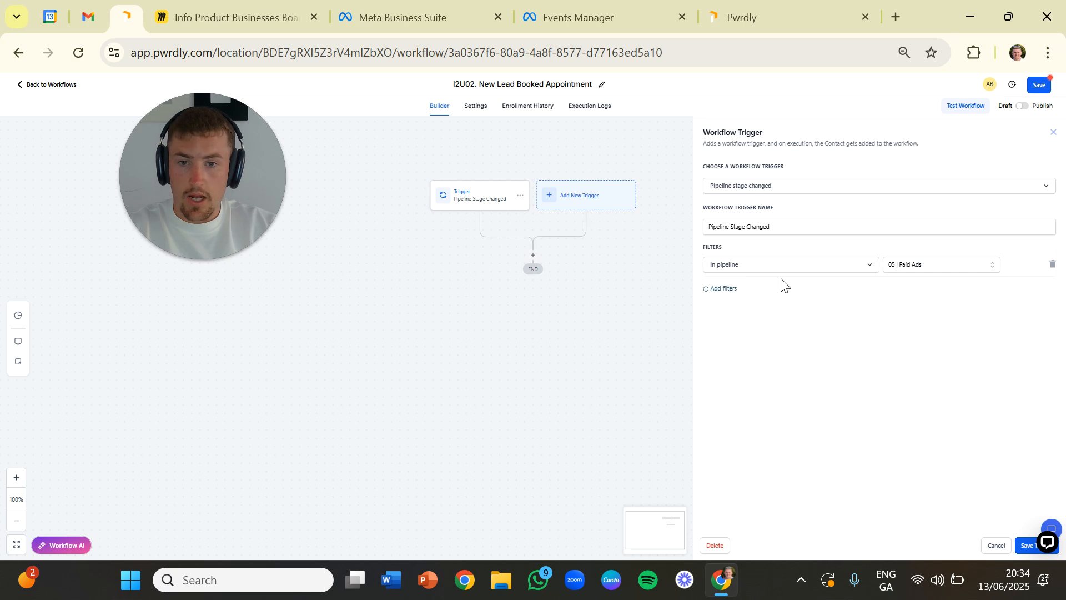
- Add a Pipeline stage filter set to Discovery Booked, save the trigger and reopen it to check its filters
{"action": "left_click", "coordinate": [725, 289]}
{"action": "left_click", "coordinate": [730, 293]}
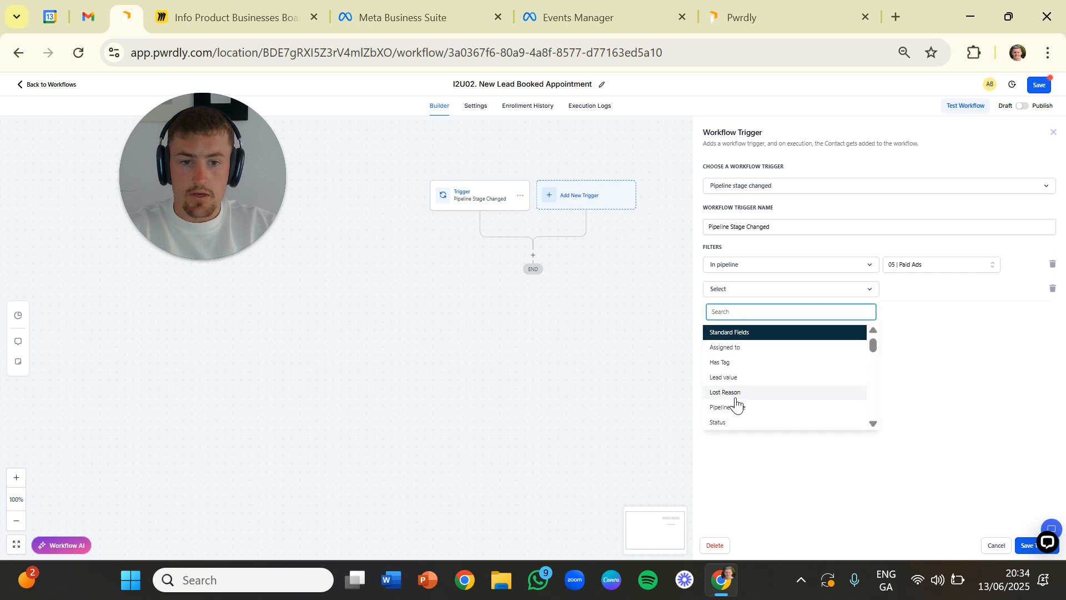
{"action": "left_click", "coordinate": [736, 407]}
{"action": "left_click", "coordinate": [917, 293]}
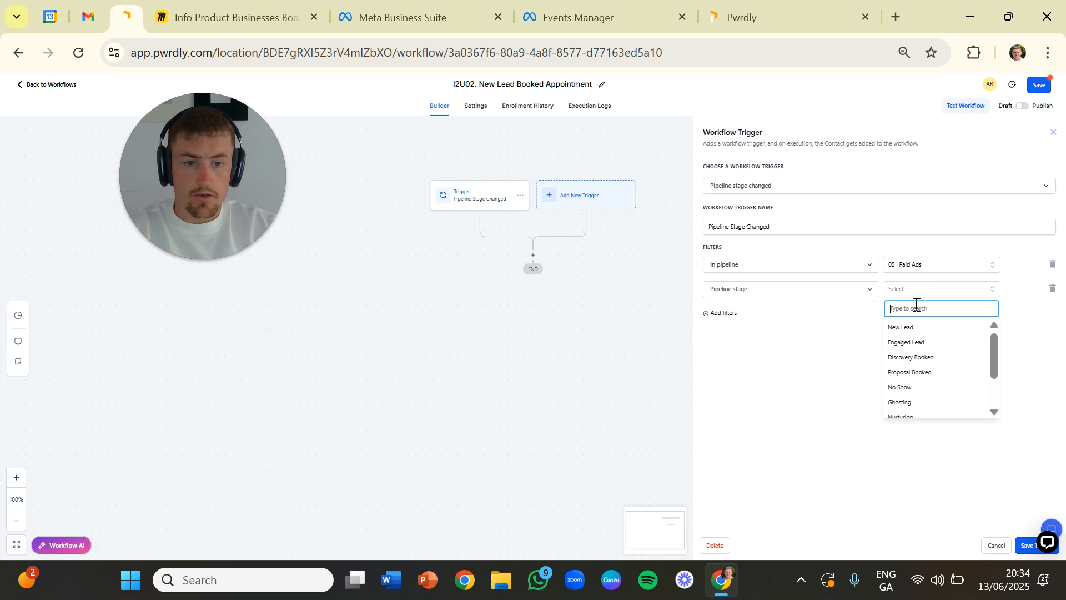
{"action": "left_click", "coordinate": [919, 364]}
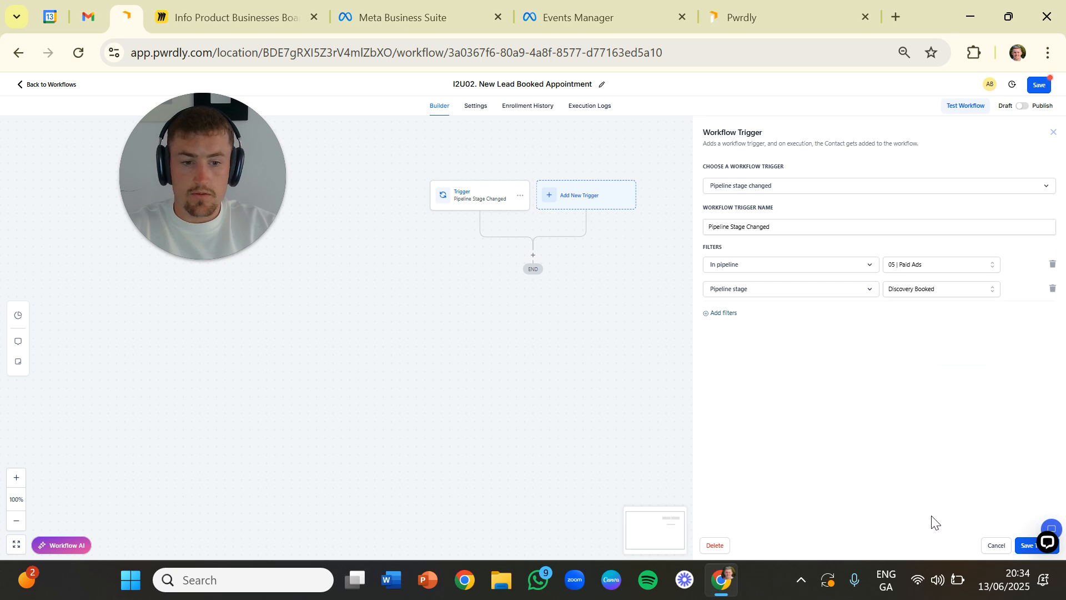
{"action": "left_click", "coordinate": [1026, 545]}
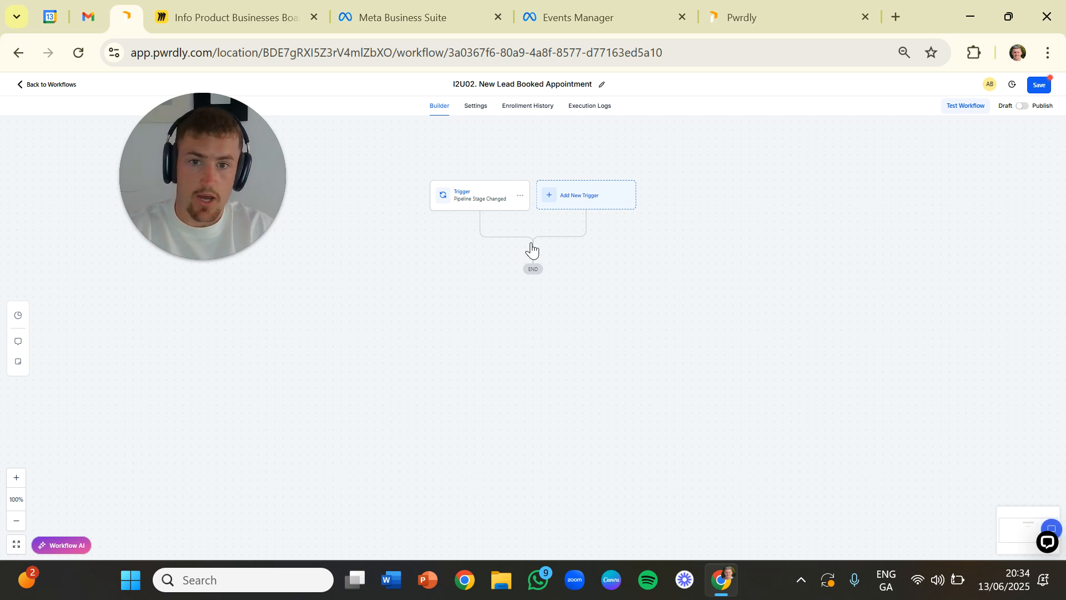
{"action": "left_click", "coordinate": [494, 202]}
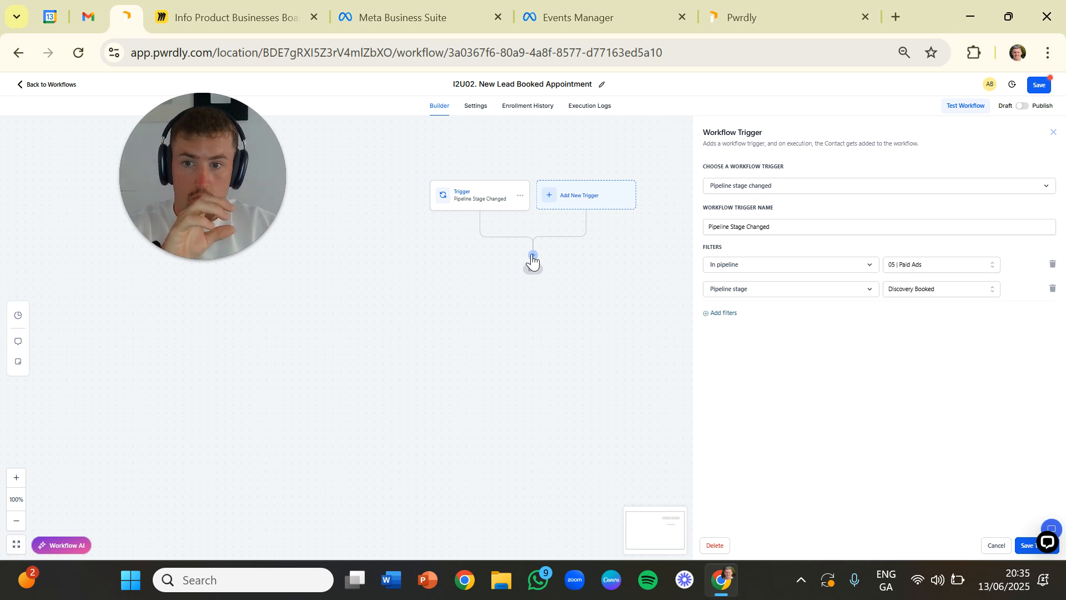
- Add a Facebook Conversion API action after the booked appointment trigger
{"action": "left_click", "coordinate": [533, 258]}
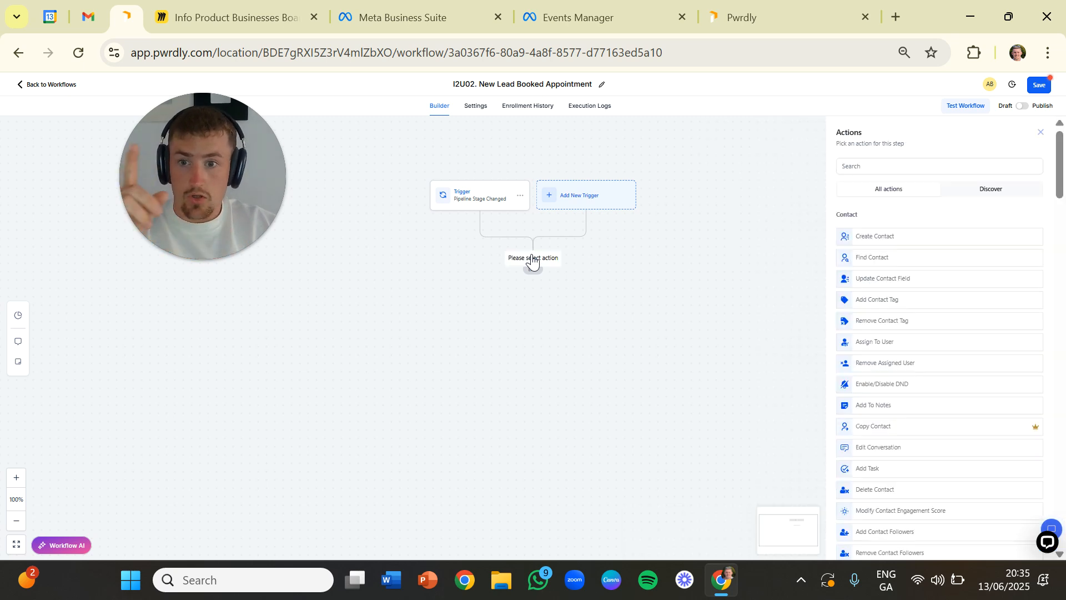
{"action": "left_click", "coordinate": [850, 165]}
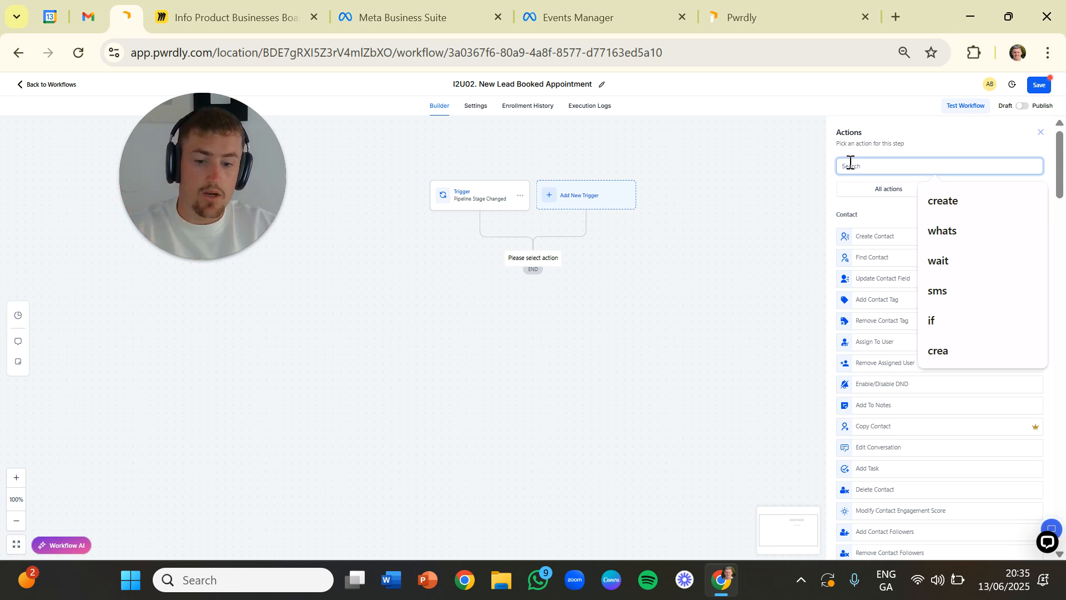
{"action": "type", "text": "faceboo"}
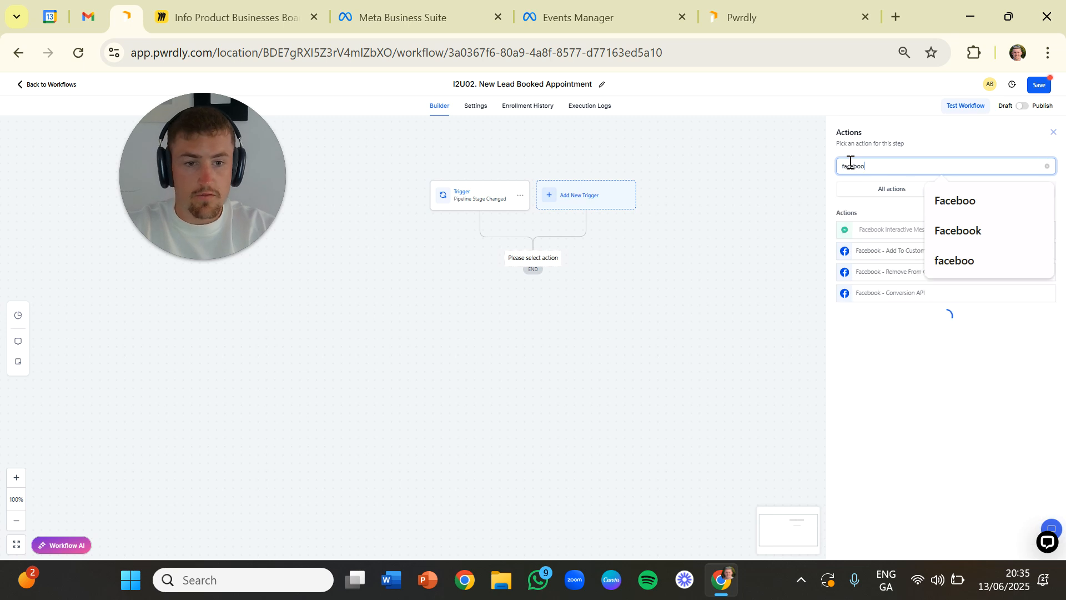
{"action": "left_click", "coordinate": [887, 295]}
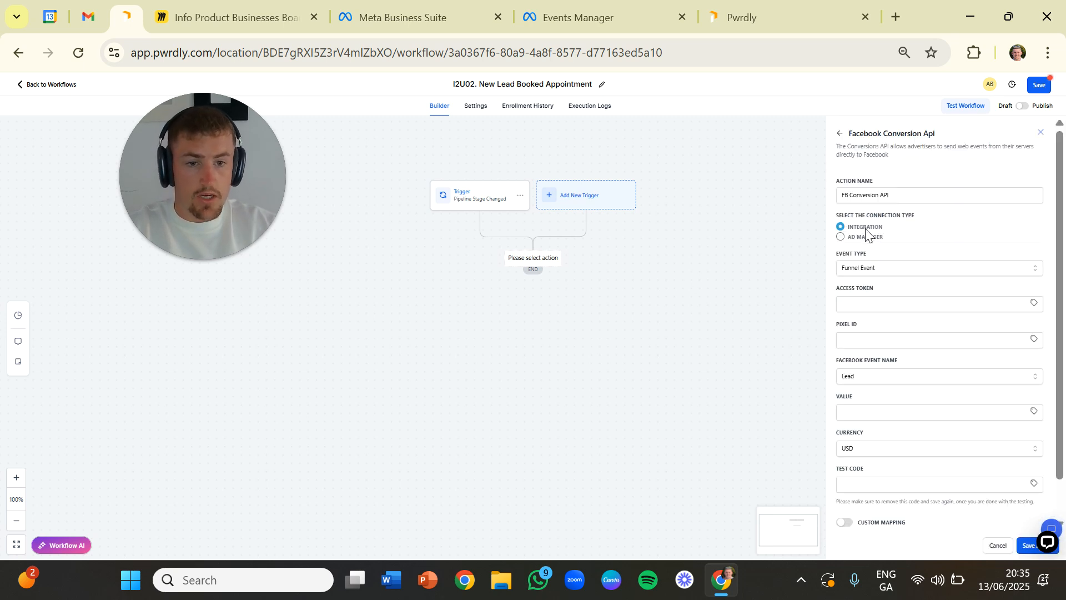
- Set the event type of the Facebook Conversion API action to Lead Event
{"action": "left_click", "coordinate": [872, 274]}
{"action": "left_click", "coordinate": [872, 271]}
{"action": "left_click", "coordinate": [872, 270]}
{"action": "left_click", "coordinate": [872, 268]}
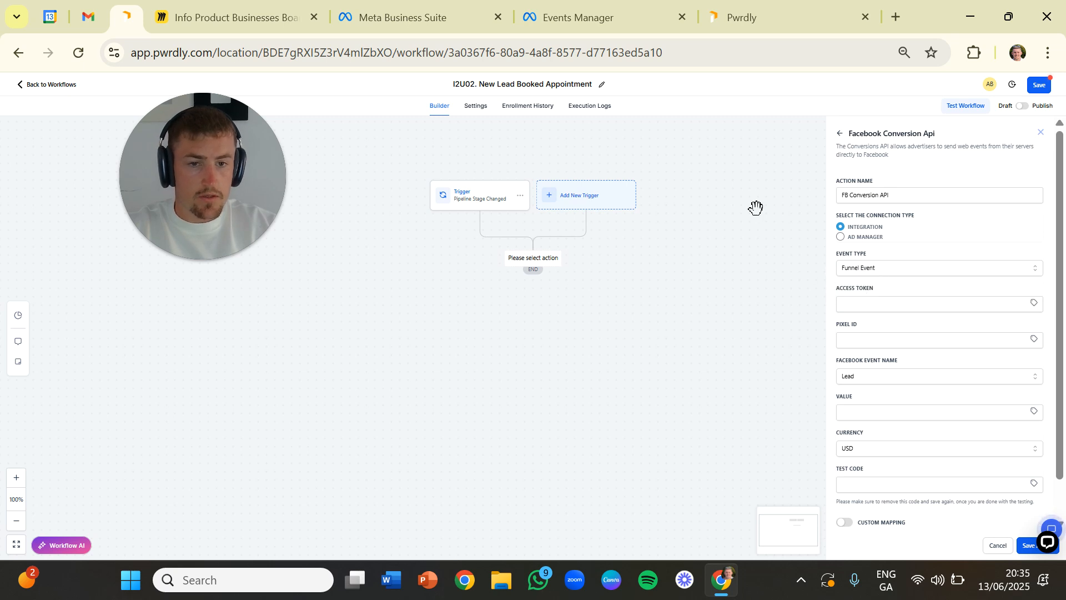
{"action": "left_click", "coordinate": [859, 274]}
{"action": "left_click", "coordinate": [861, 290]}
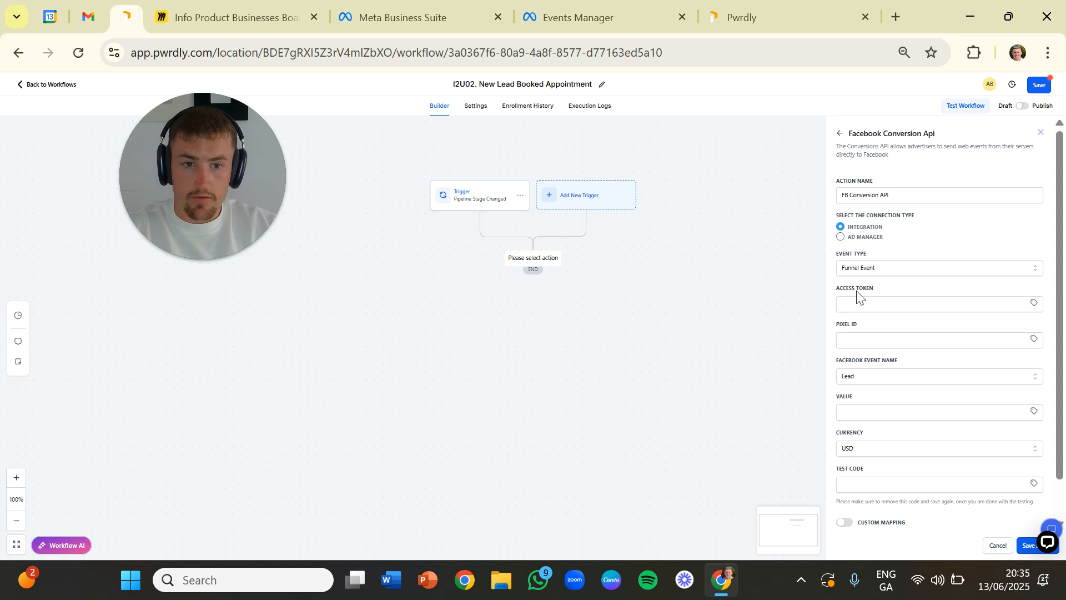
{"action": "left_click", "coordinate": [857, 273]}
{"action": "left_click", "coordinate": [857, 304]}
- Check in Events Manager where the dataset's access token is generated, then return to the workflow action
{"action": "left_click", "coordinate": [861, 305]}
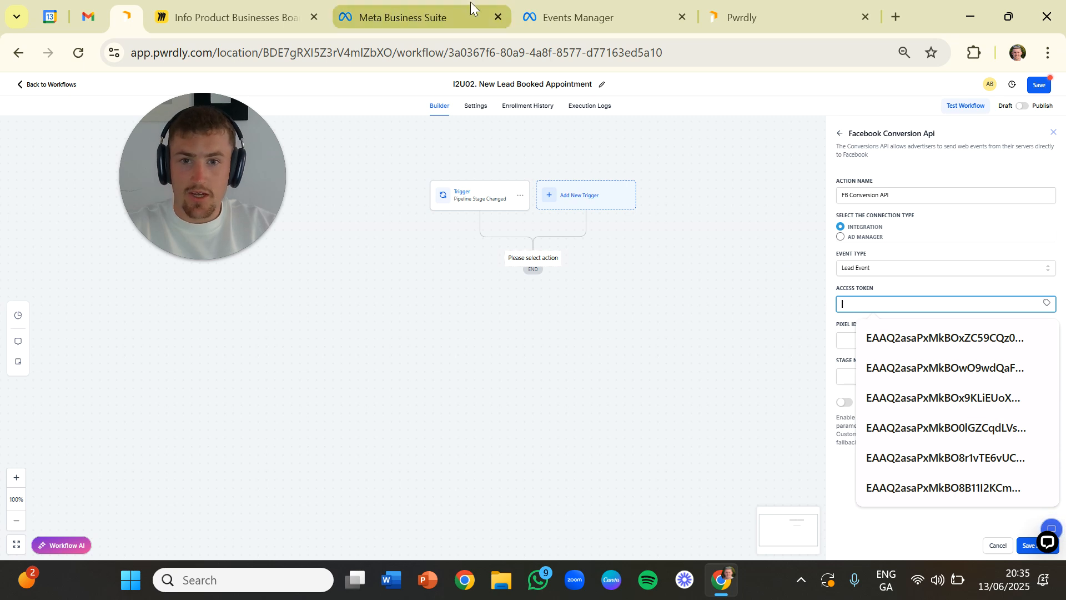
{"action": "left_click", "coordinate": [555, 11]}
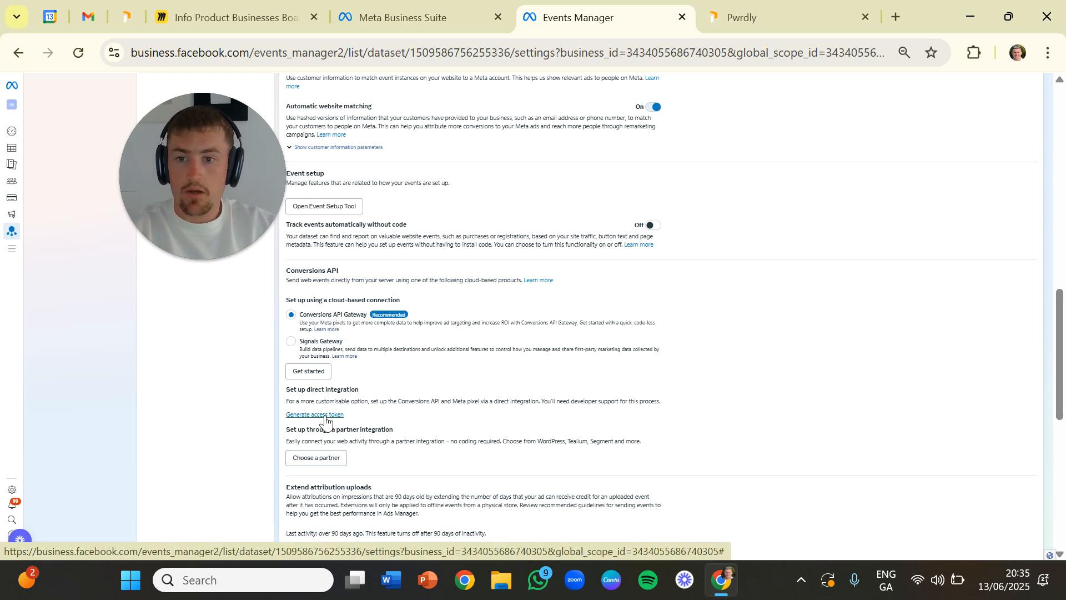
{"action": "left_click", "coordinate": [132, 20]}
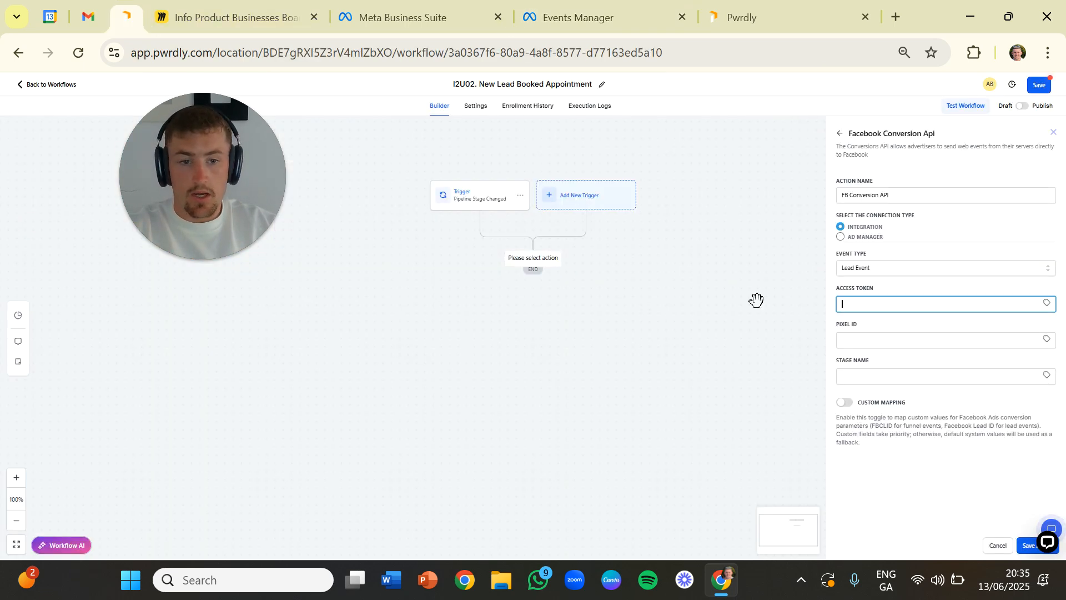
- Copy the dataset ID from the Events Manager settings and paste it as the action's pixel ID
{"action": "left_click", "coordinate": [863, 339]}
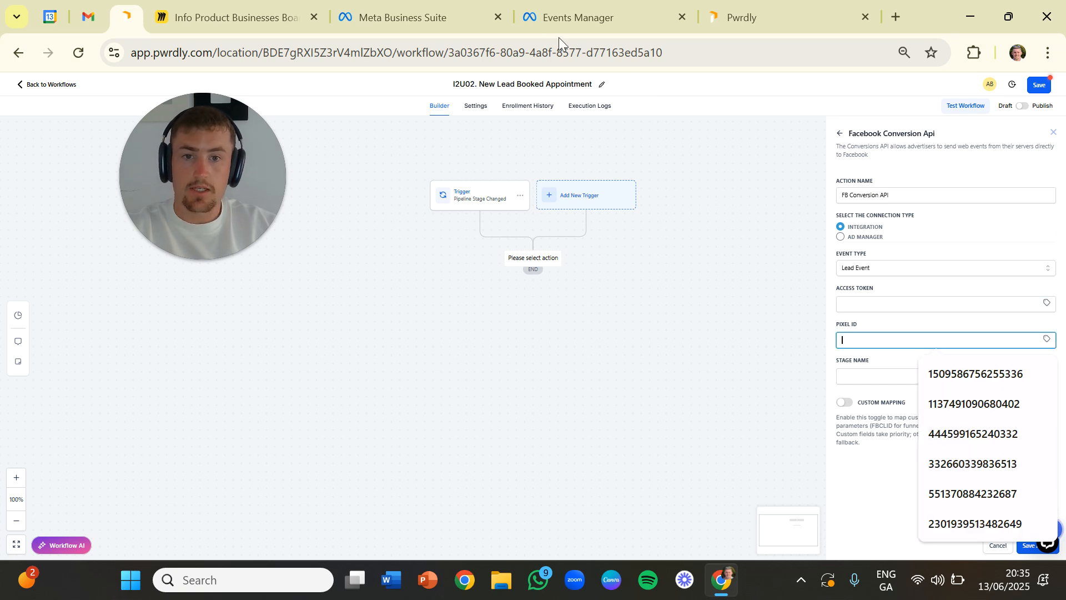
{"action": "left_click", "coordinate": [600, 17]}
{"action": "scroll", "coordinate": [428, 248], "scroll_direction": "up", "scroll_amount": 10}
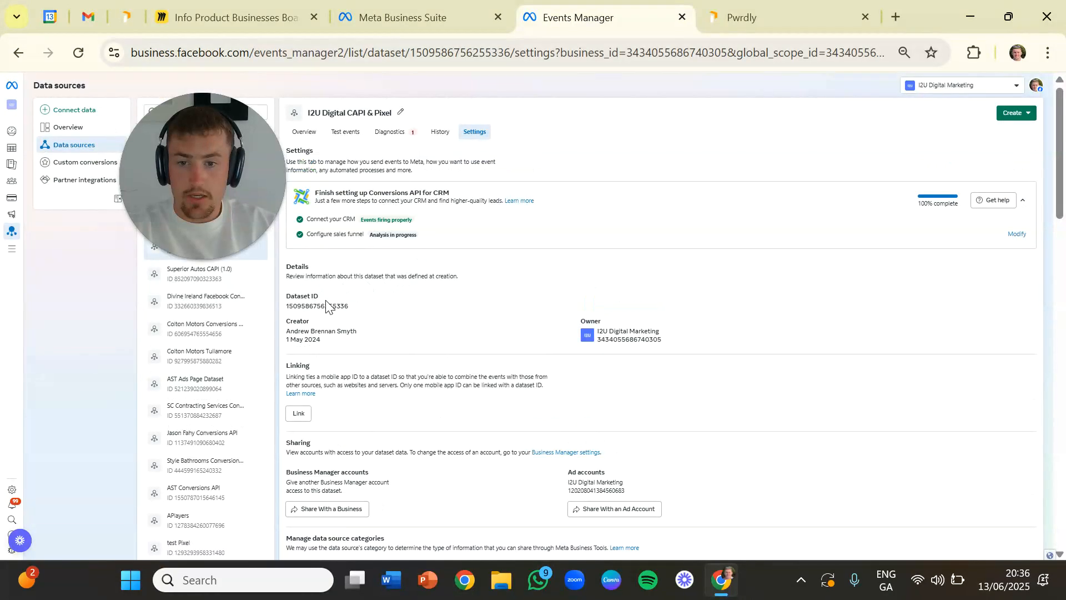
{"action": "left_click", "coordinate": [326, 306]}
{"action": "left_click", "coordinate": [132, 17]}
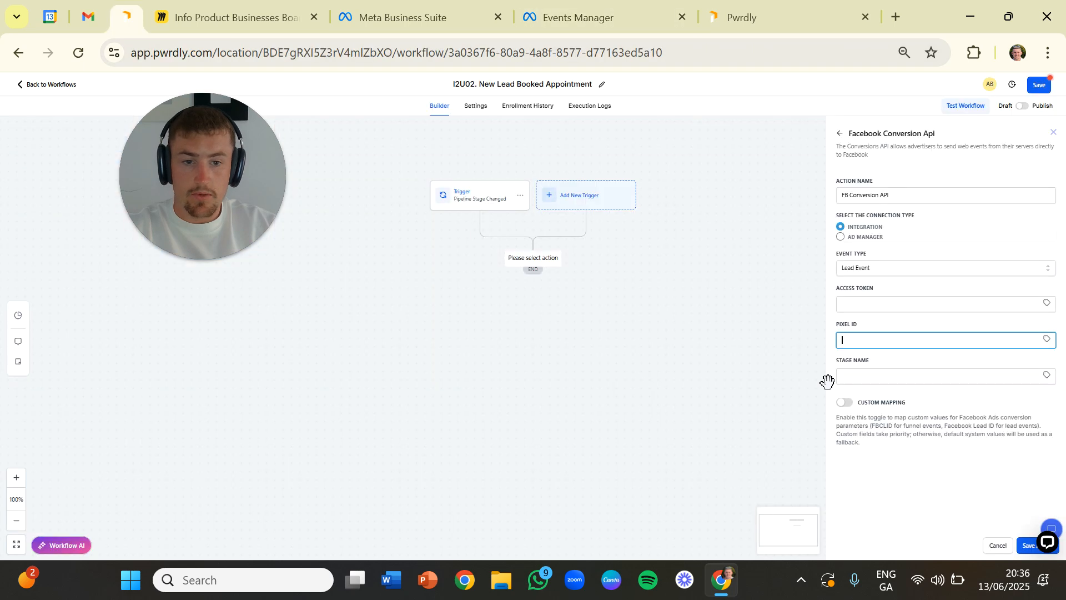
{"action": "key", "text": "ctrl+v"}
- Set the stage name to {{opportunity.stage_name}}, fill in the access token and save the Facebook Conversion API action
{"action": "left_click", "coordinate": [900, 375]}
{"action": "left_click", "coordinate": [944, 410]}
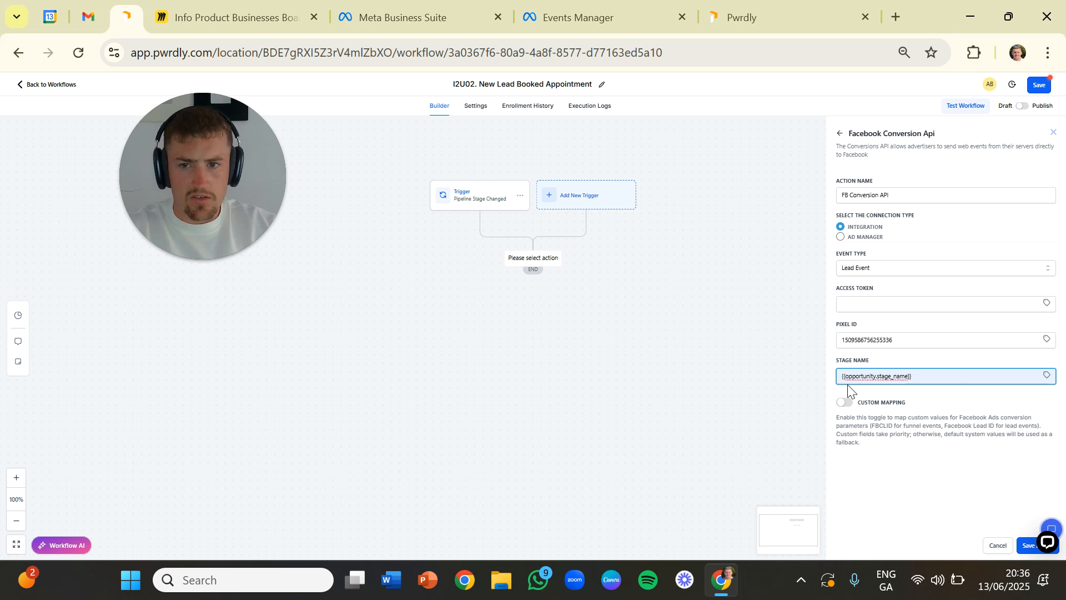
{"action": "left_click", "coordinate": [1026, 547]}
{"action": "left_click", "coordinate": [897, 323]}
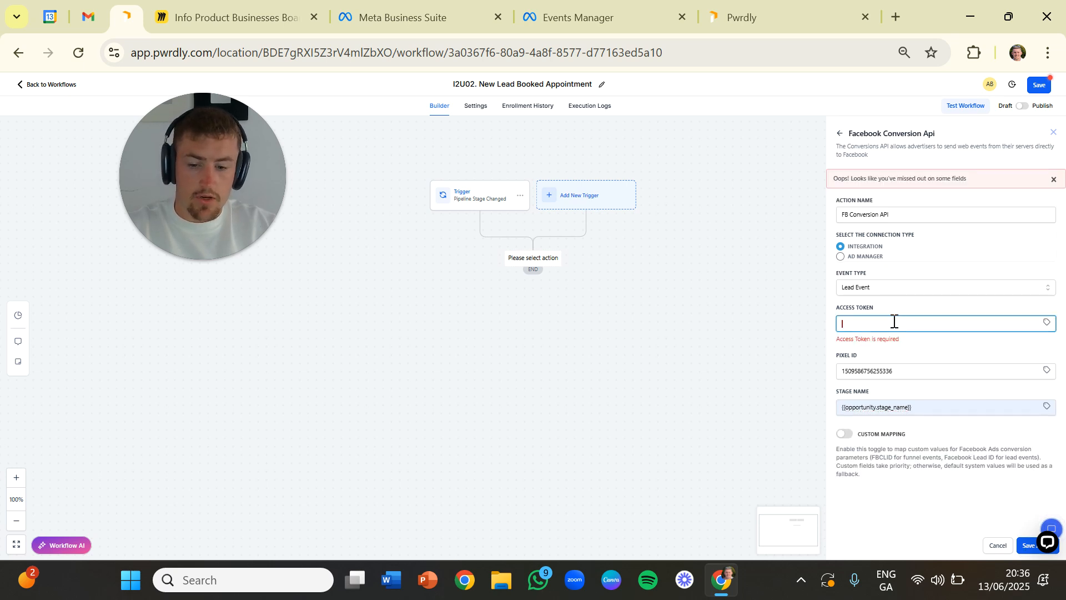
{"action": "type", "text": "rfrfw"}
{"action": "left_click", "coordinate": [1027, 545]}
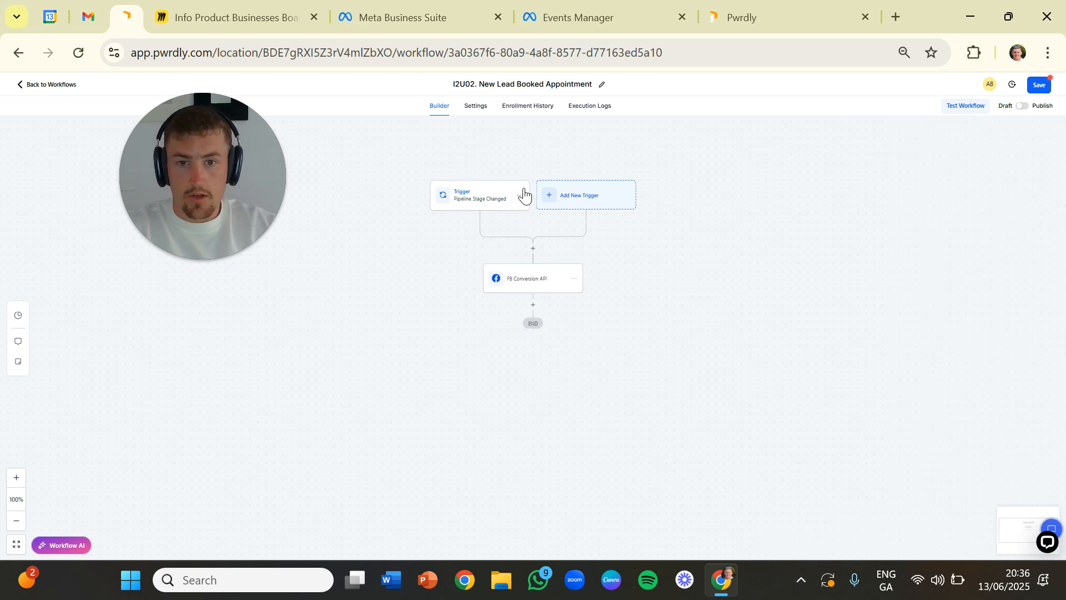
- Rename the action "FB Conversion API - Appointment Booked", then save the action and the workflow
{"action": "left_click", "coordinate": [923, 198]}
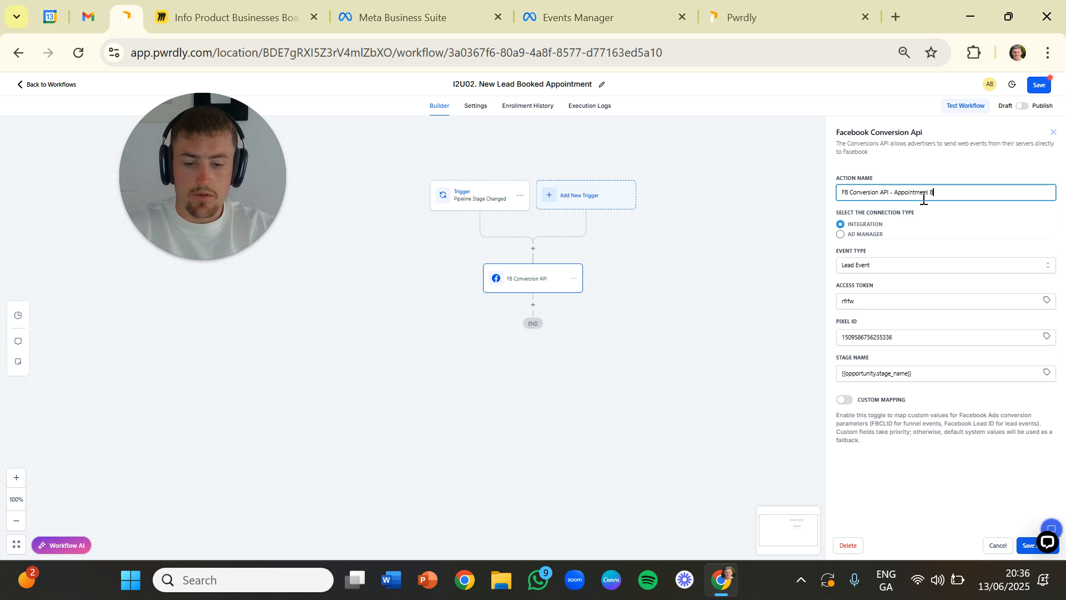
{"action": "left_click", "coordinate": [1026, 545]}
{"action": "left_click", "coordinate": [1039, 86]}
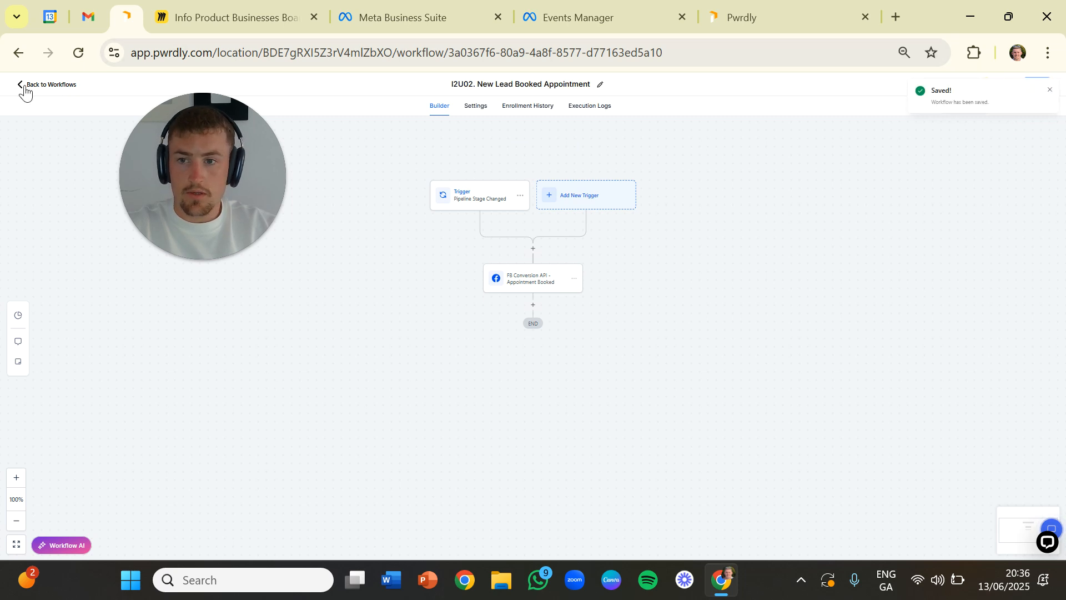
- Switch to the "I2U03. Client Closed" workflow and review its trigger filters and Facebook Conversion API action settings
{"action": "key", "text": "ctrl+9"}
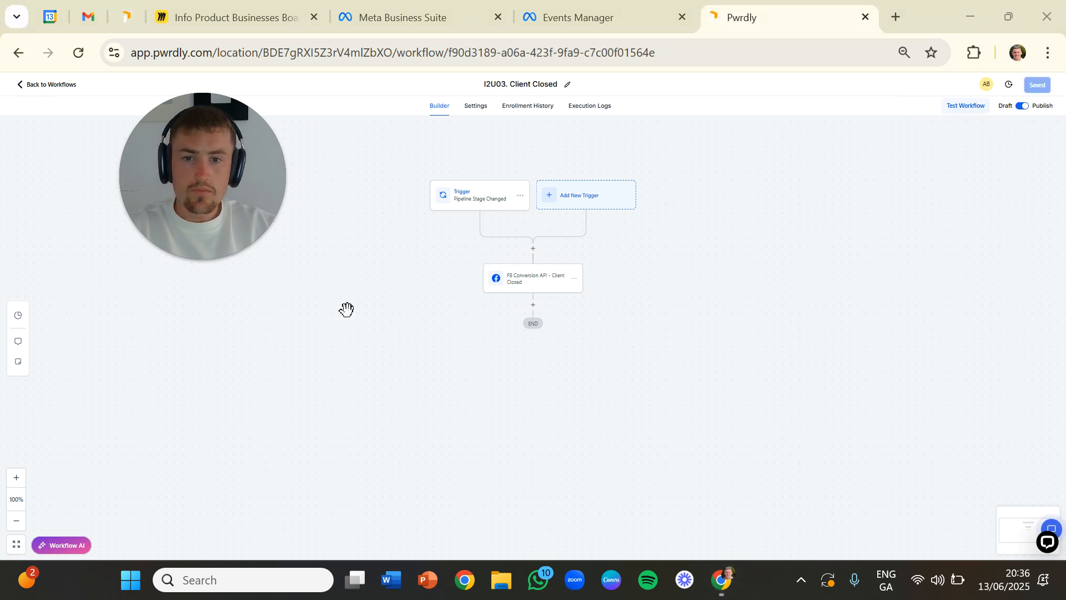
{"action": "left_click", "coordinate": [464, 202]}
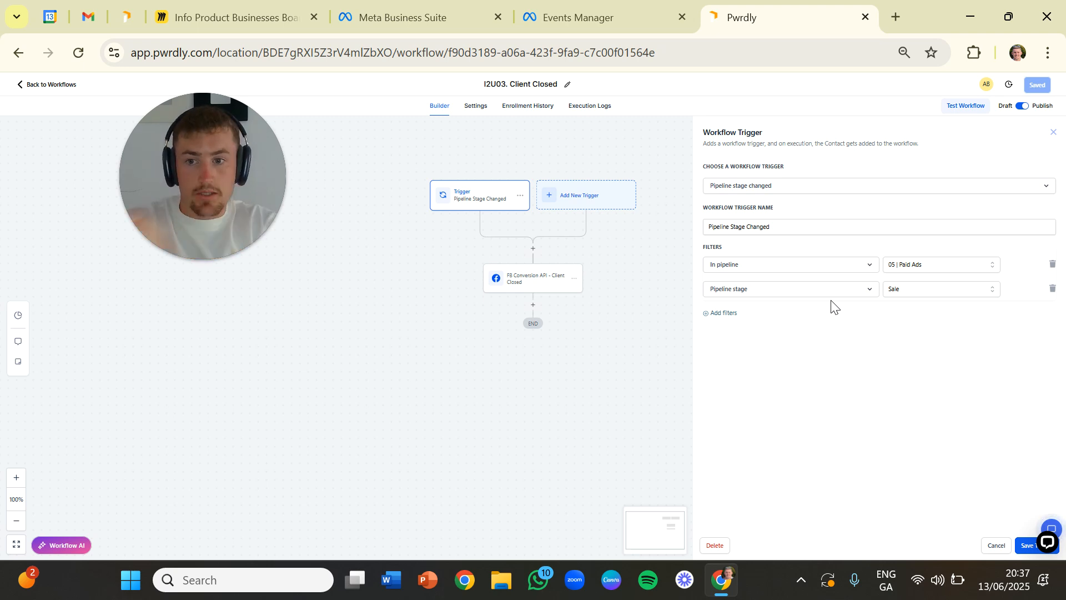
{"action": "left_click", "coordinate": [1027, 545]}
{"action": "left_click", "coordinate": [543, 295]}
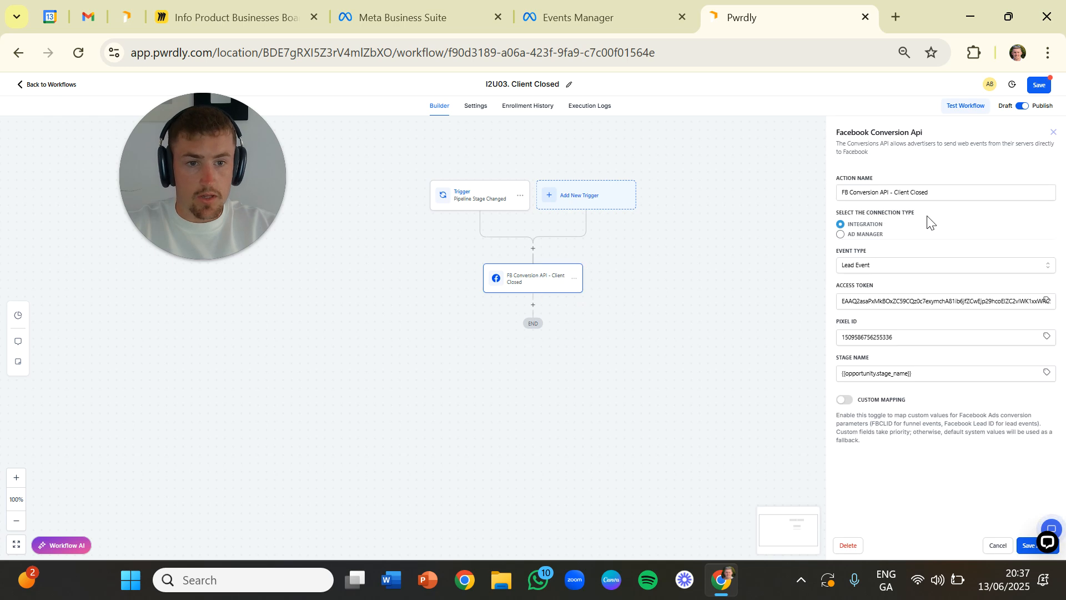
{"action": "left_click_drag", "start_coordinate": [894, 193], "coordinate": [834, 206]}
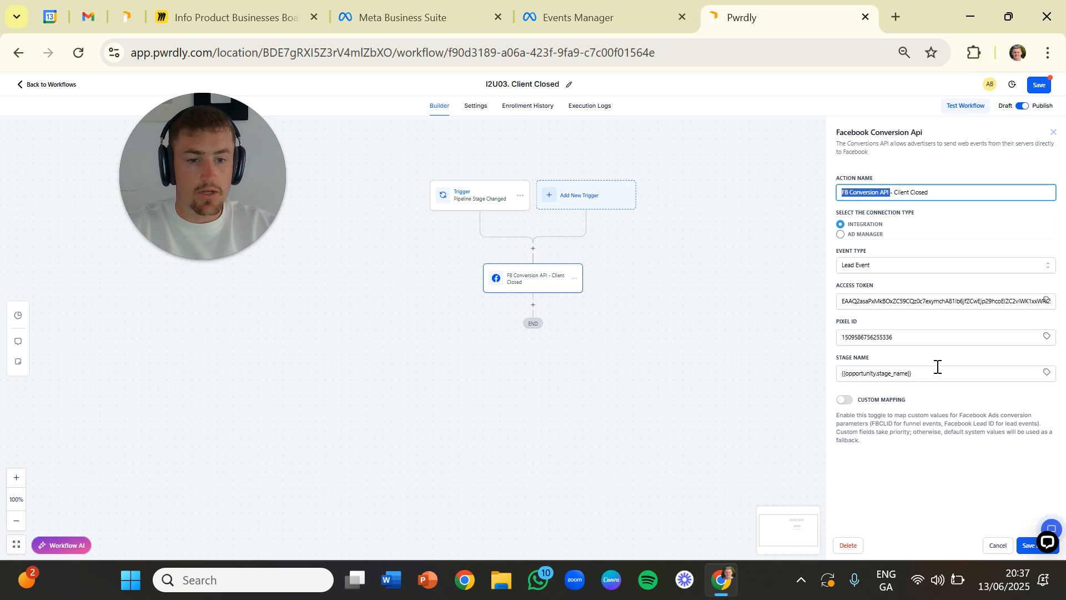
{"action": "left_click", "coordinate": [1027, 545]}
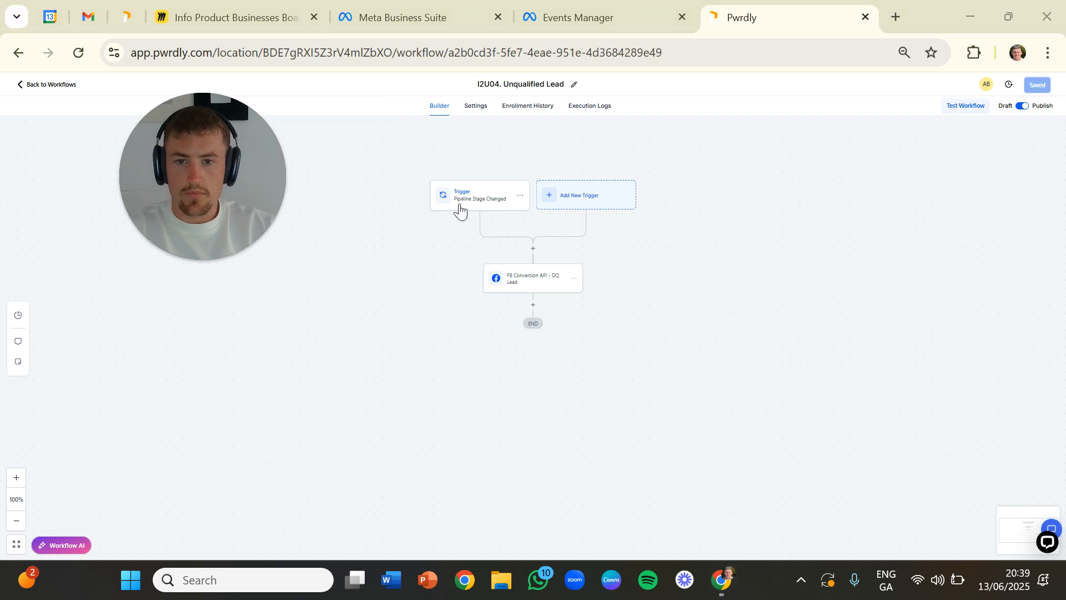
- Review the trigger filters and Facebook Conversion API action of the "I2U04. Unqualified Lead" workflow
{"action": "left_click", "coordinate": [464, 208]}
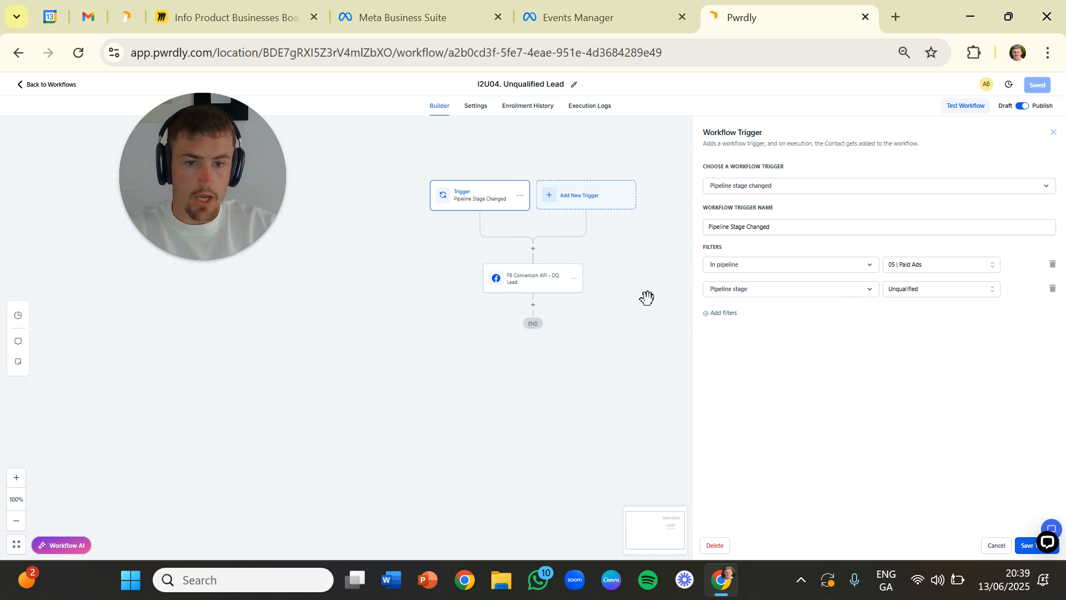
{"action": "left_click", "coordinate": [548, 288]}
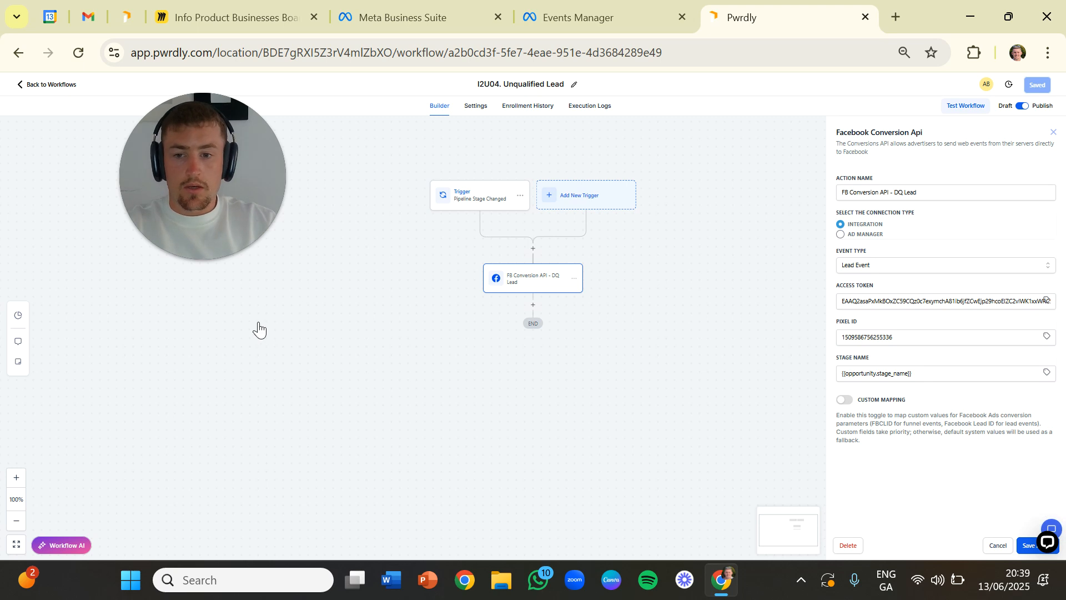
- Switch to the Miro board with the Conversions API overview
{"action": "left_click", "coordinate": [233, 18]}
{"action": "left_click_drag", "start_coordinate": [212, 204], "coordinate": [788, 256]}
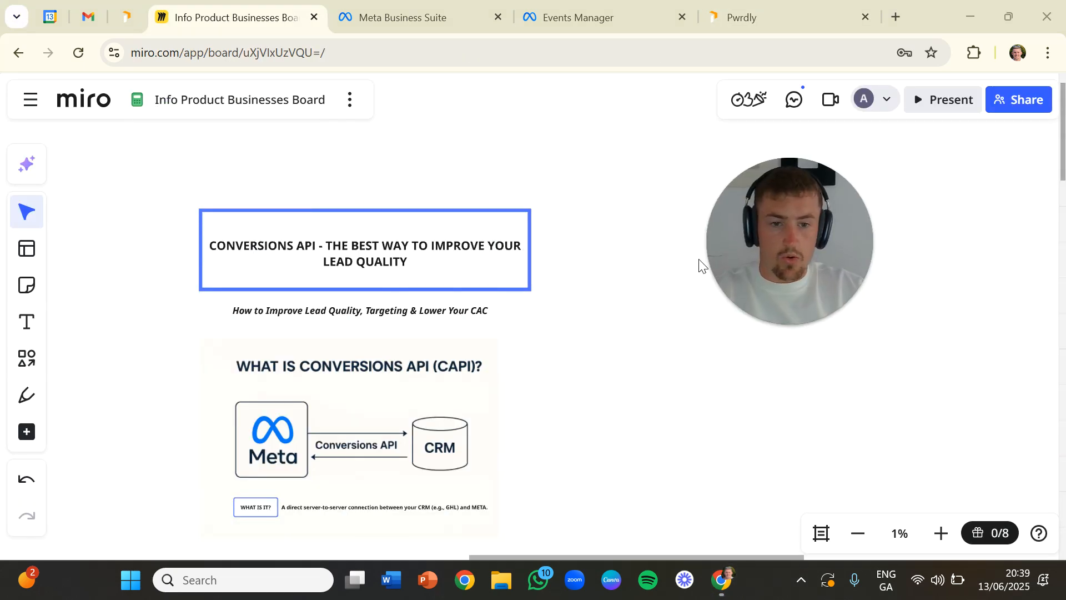